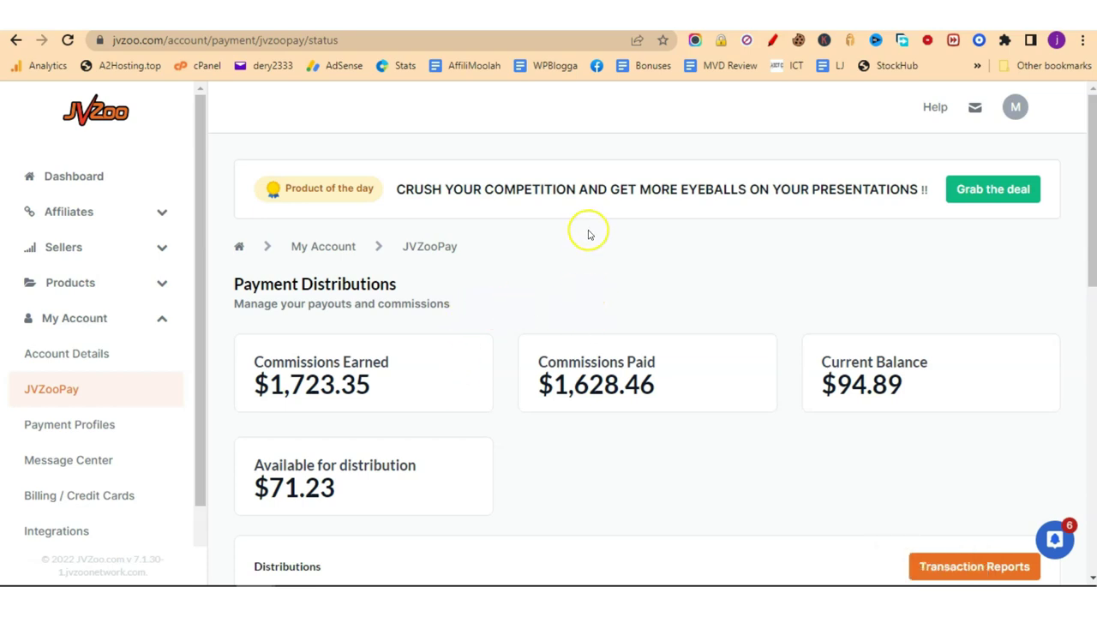
Step: Reload the JVZoo payment distributions page and the Warrior+Plus wallet, and show the wallet's summary
left_click(67, 41)
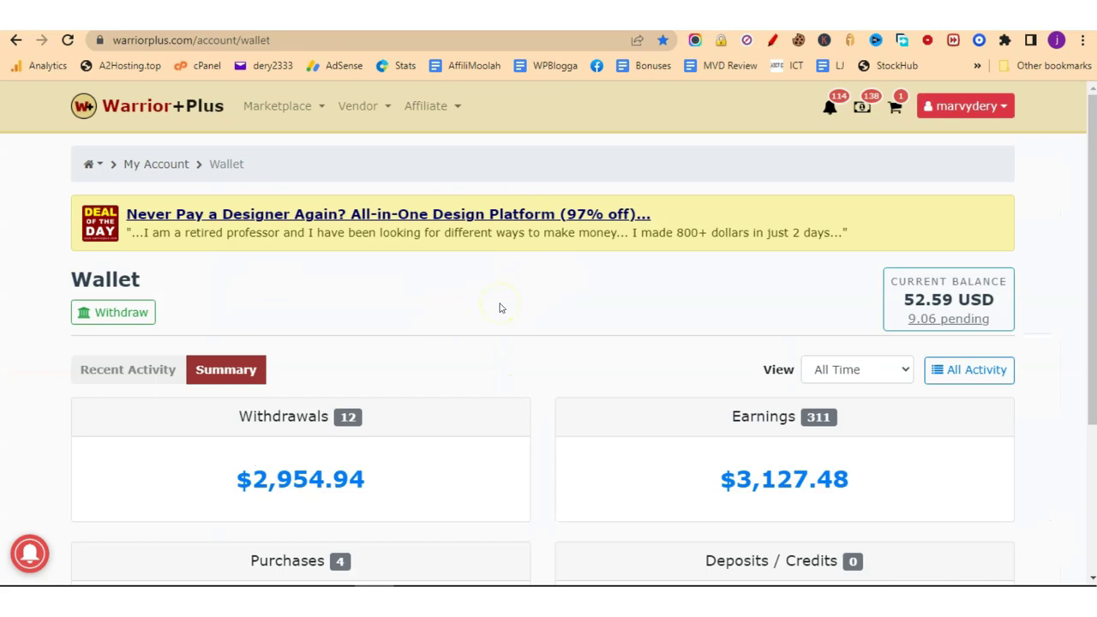
left_click(68, 39)
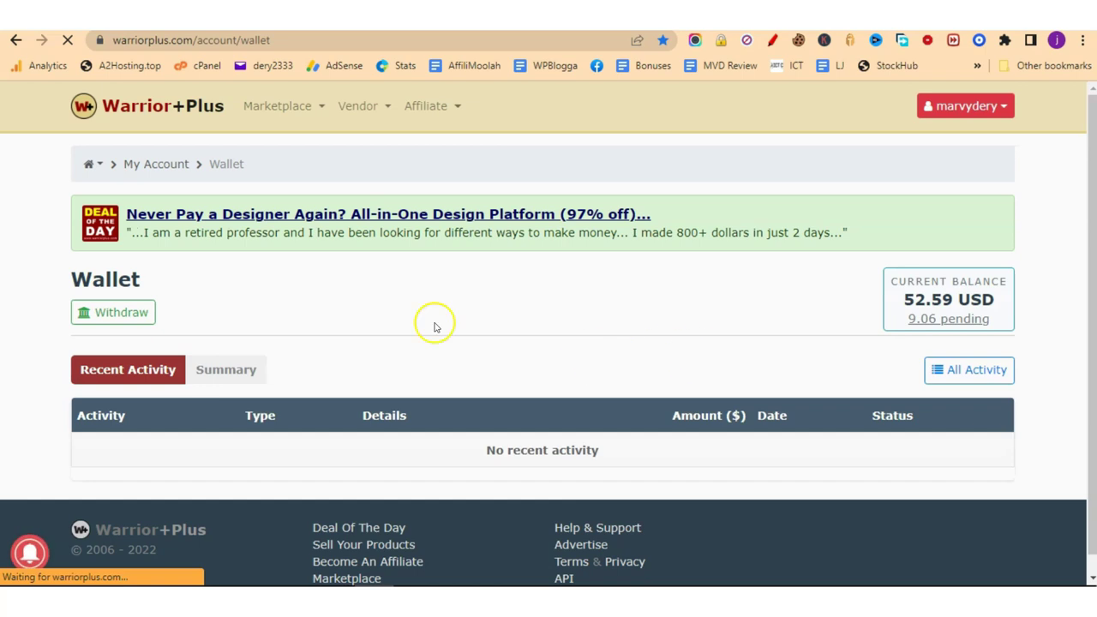
left_click(245, 372)
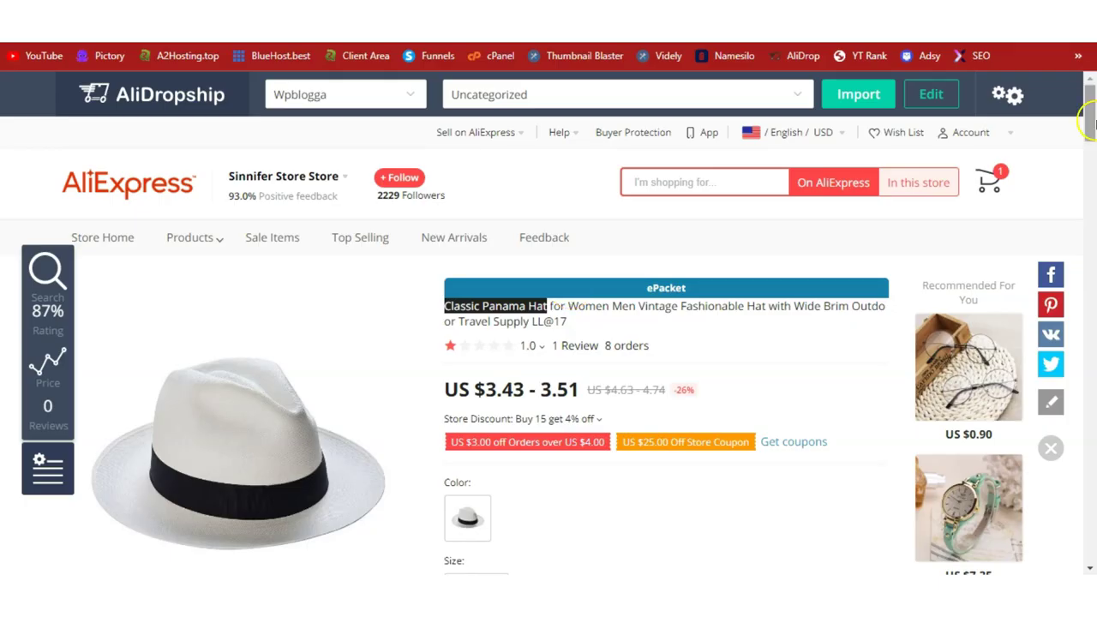
Step: Examine the Classic Panama Hat's price, shipping details and product photos on AliExpress
left_click_drag(1088, 122, 1090, 163)
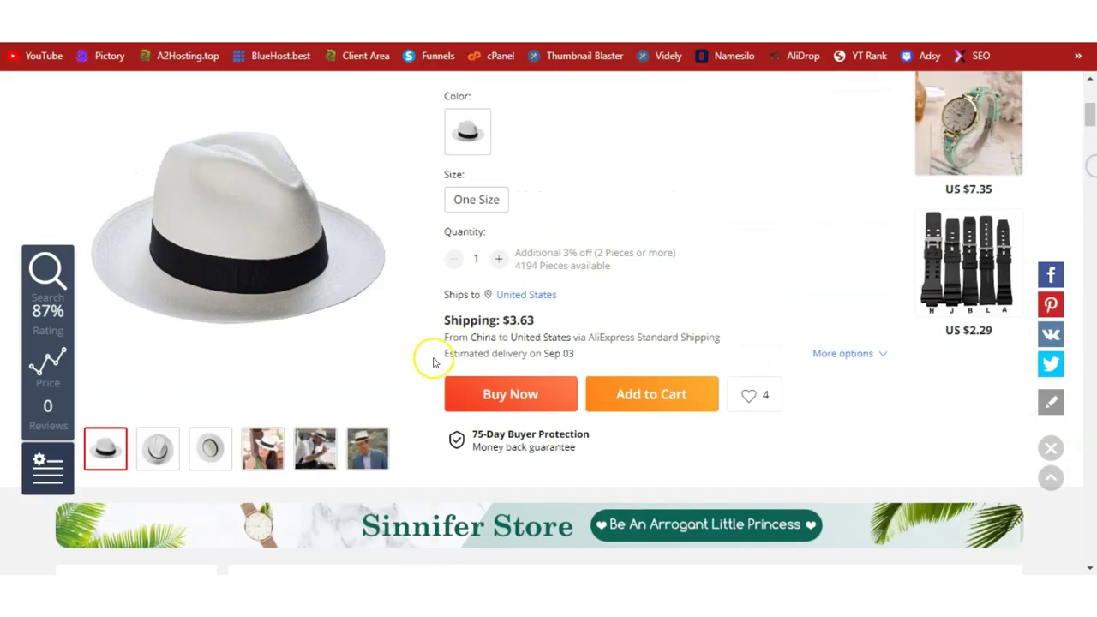
mouse_move(325, 440)
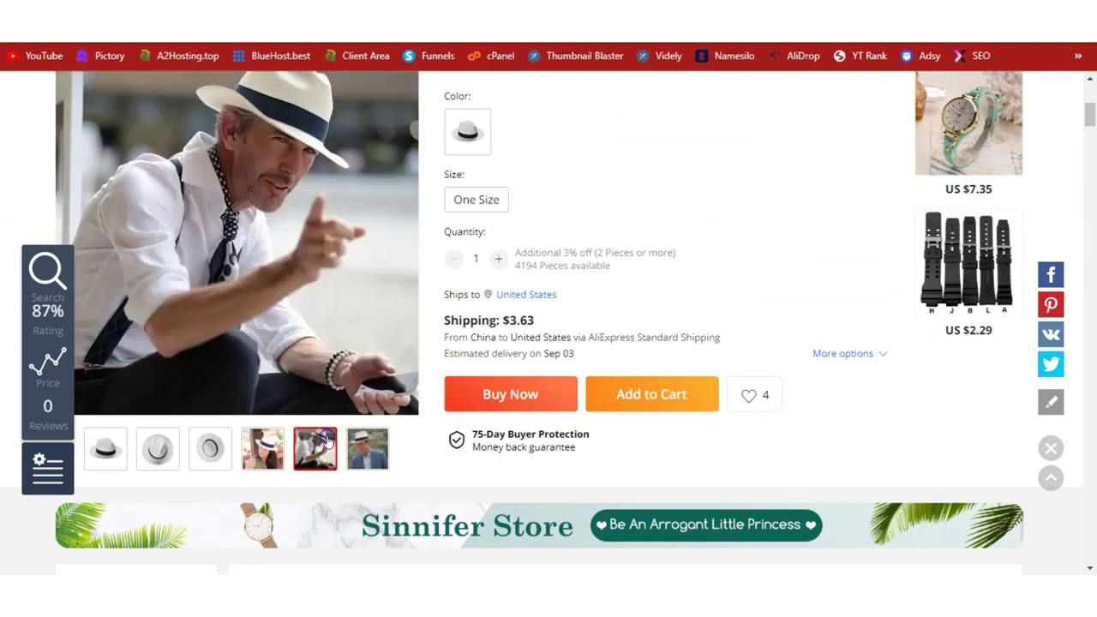
left_click(208, 449)
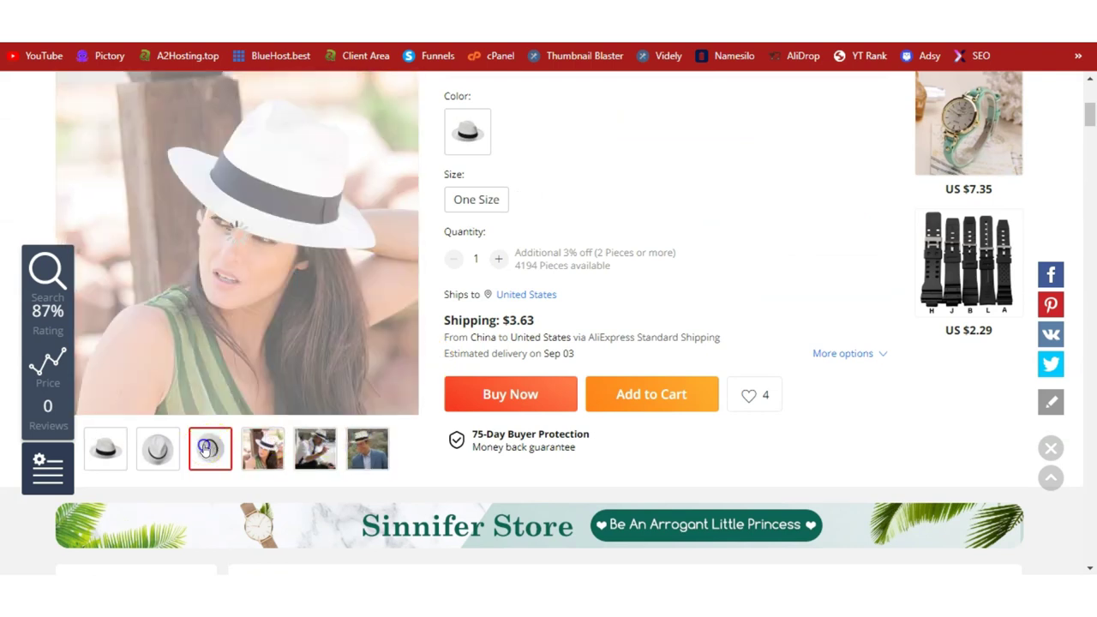
left_click_drag(1090, 118, 1093, 85)
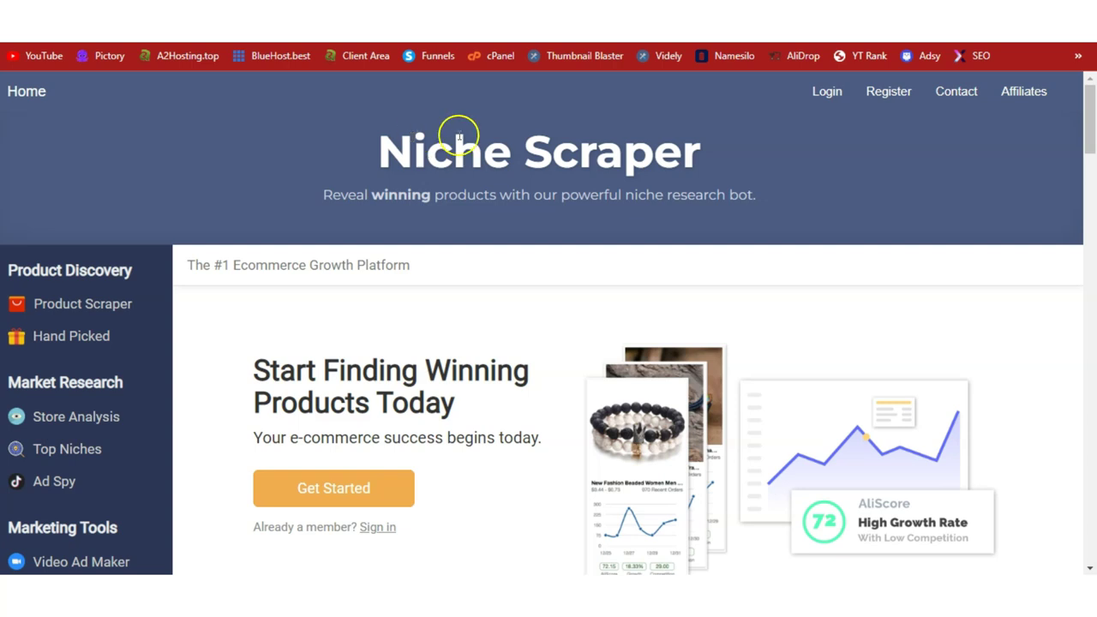
triple_click(560, 149)
left_click(691, 165)
key("ctrl+Tab")
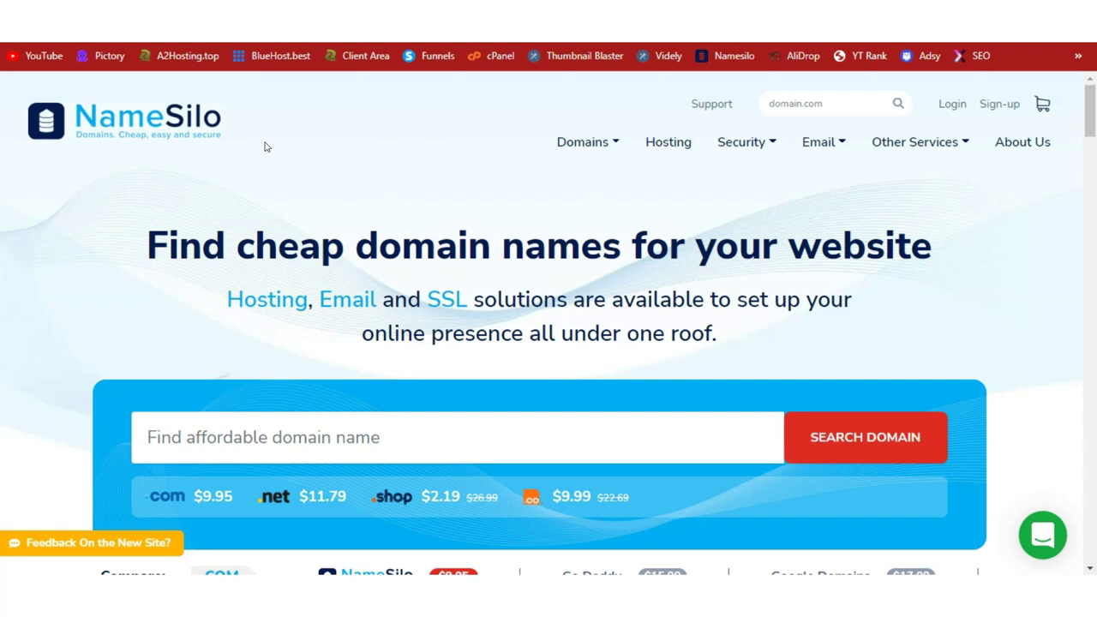
Step: Look over the NameSilo domain search and the A2 Hosting plans with their monthly prices
left_click(287, 432)
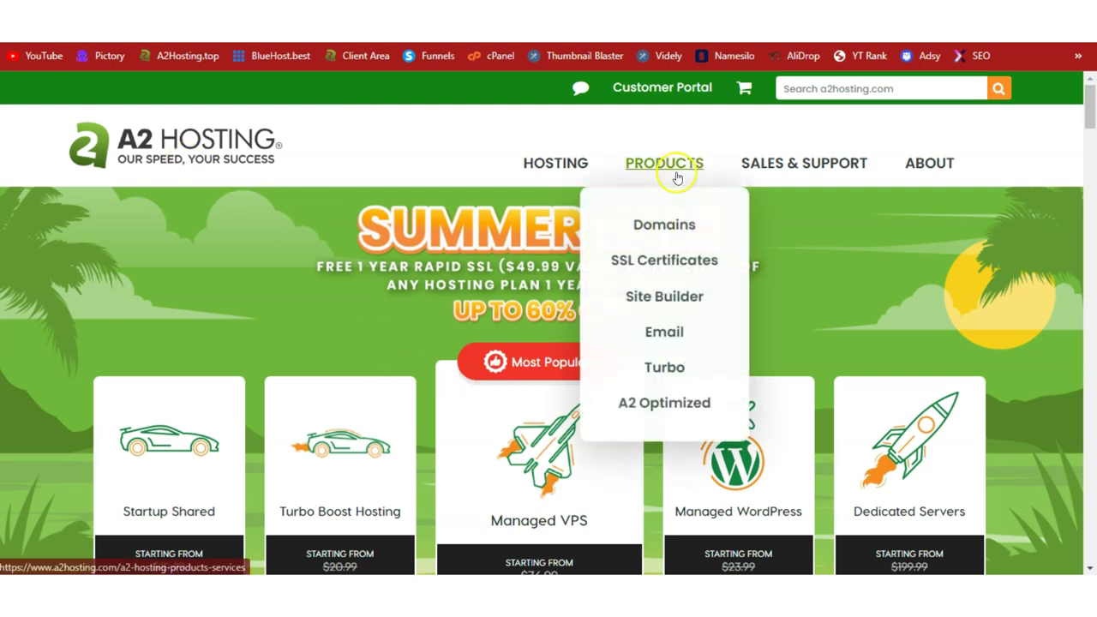
left_click_drag(1090, 92, 1088, 108)
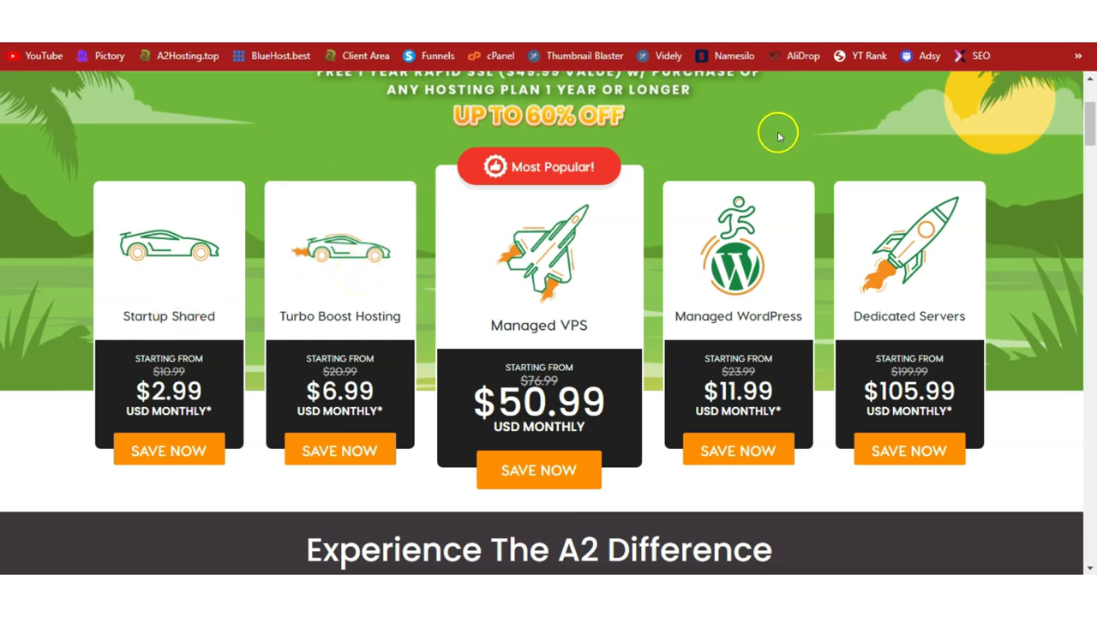
left_click_drag(1092, 124, 1092, 105)
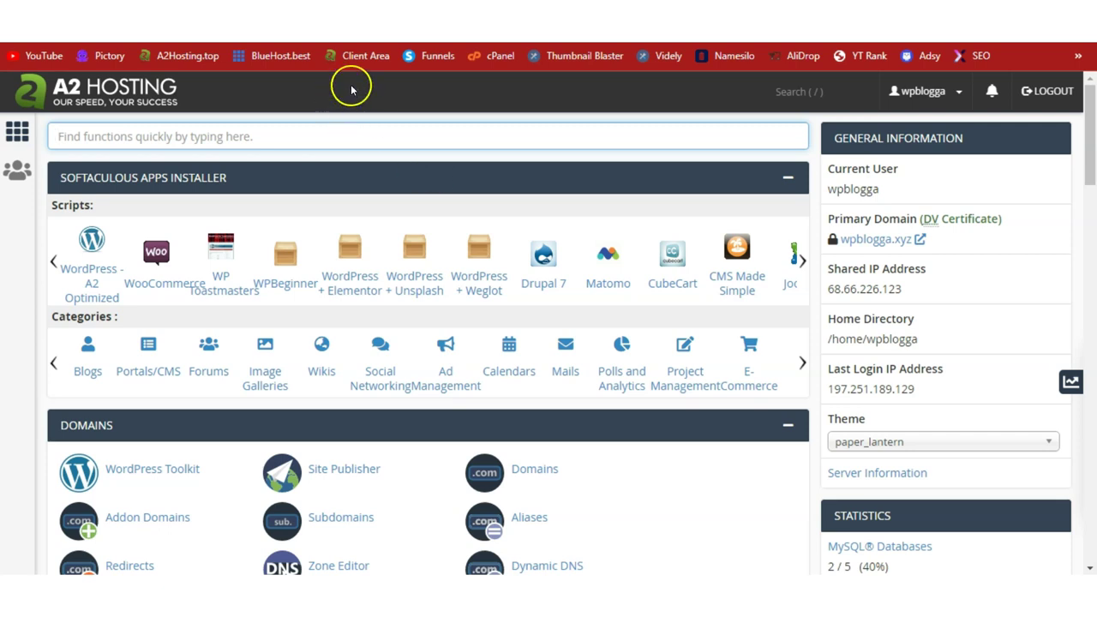
left_click_drag(1090, 137, 1091, 102)
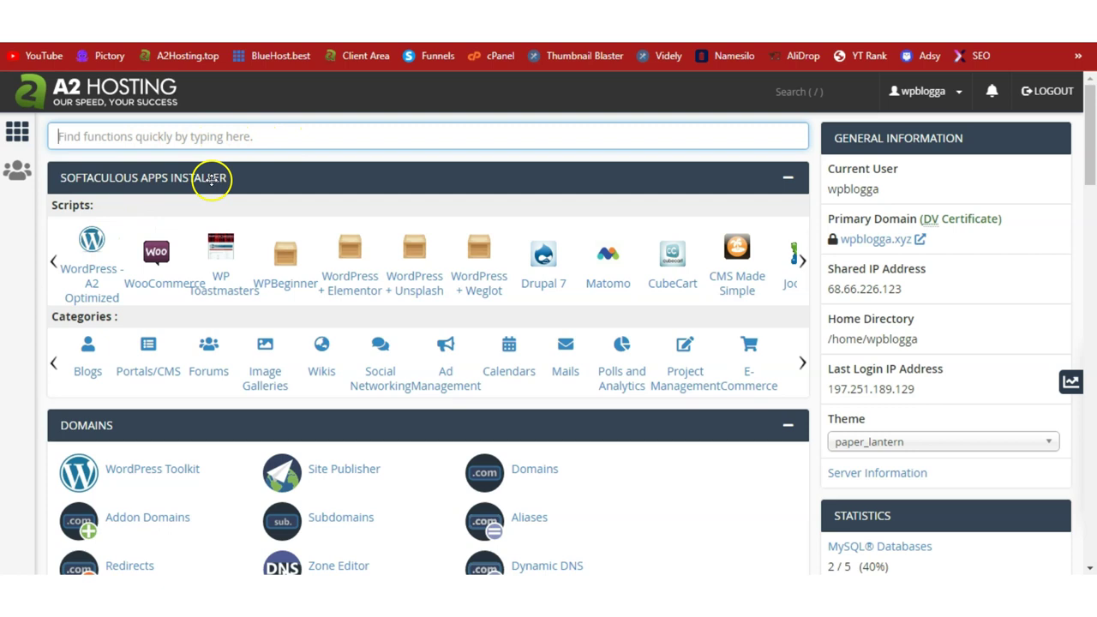
left_click(92, 274)
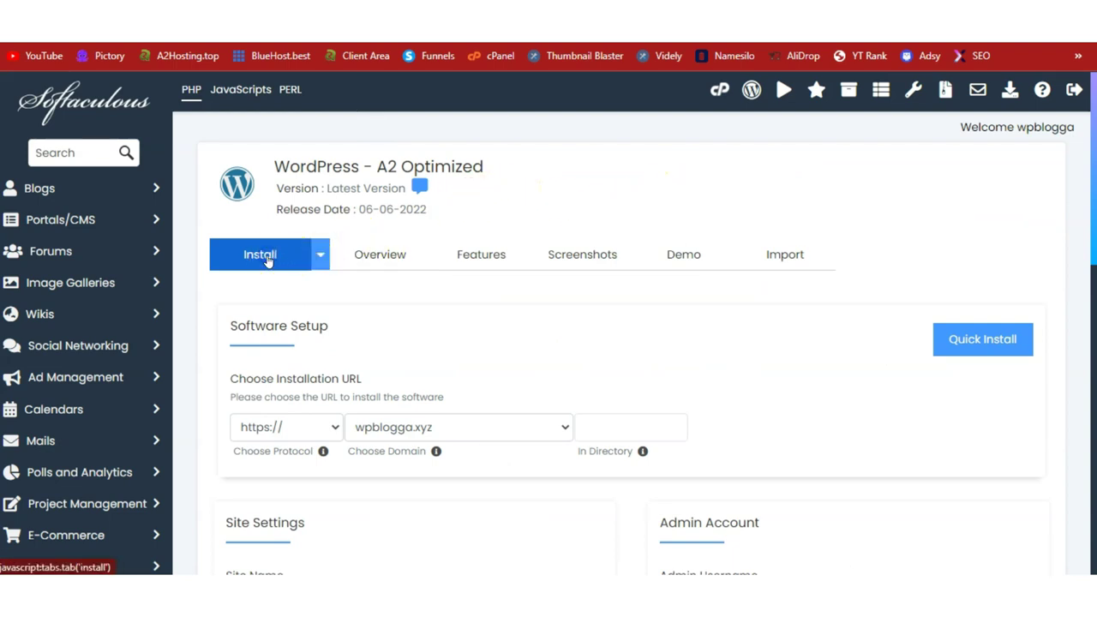
left_click(266, 432)
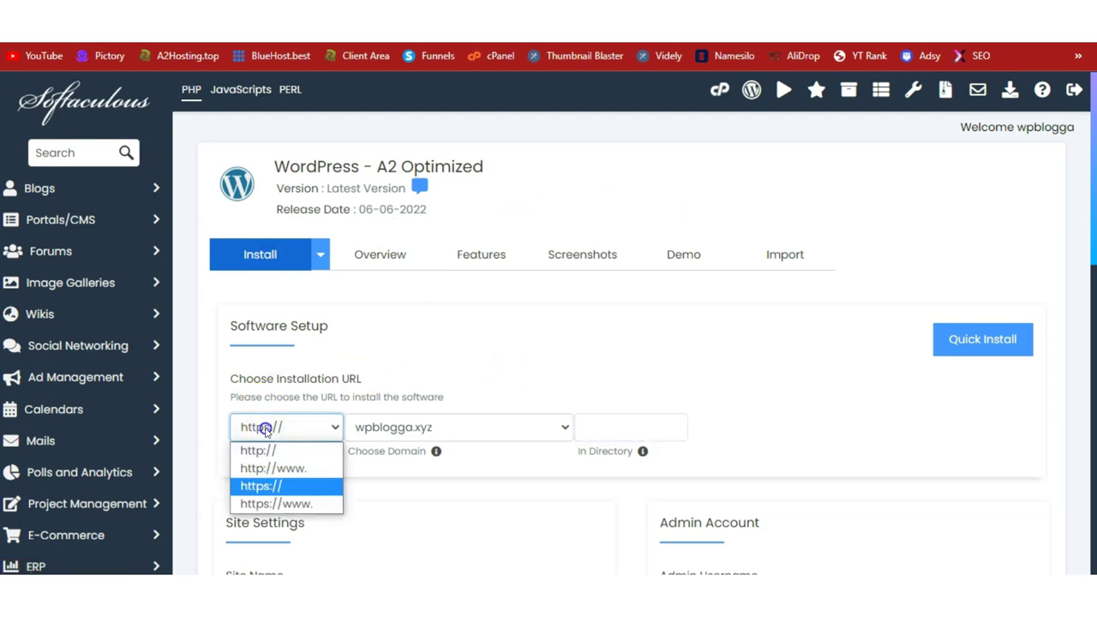
left_click(267, 431)
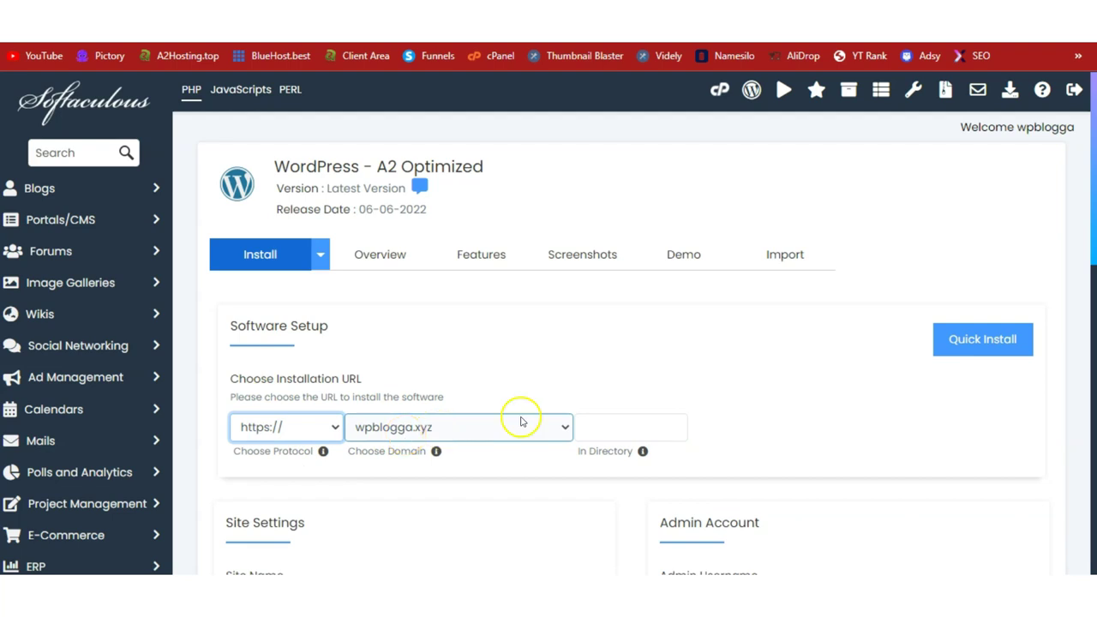
left_click(664, 427)
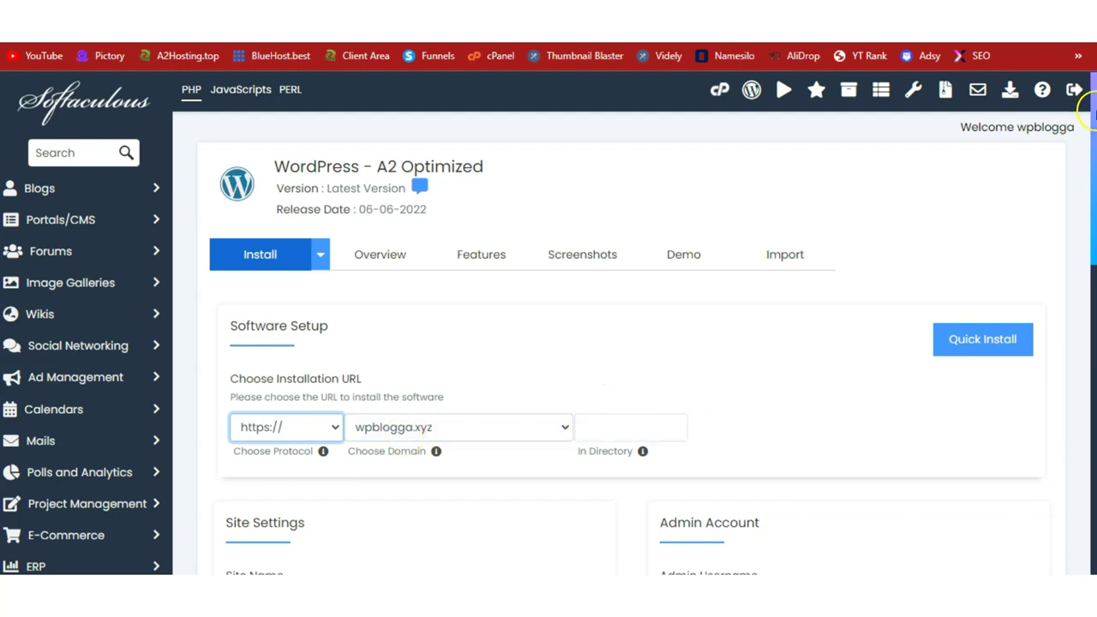
Step: Review the site name and site description fields in the WordPress installation form
scroll(1092, 257, "down", 4)
left_click(379, 269)
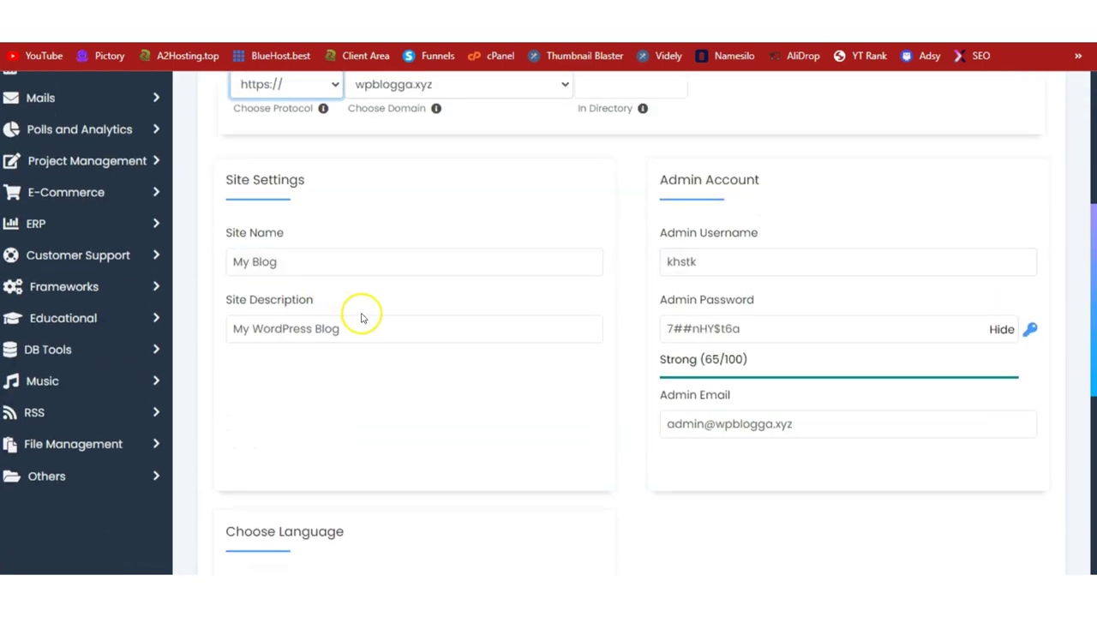
left_click(729, 254)
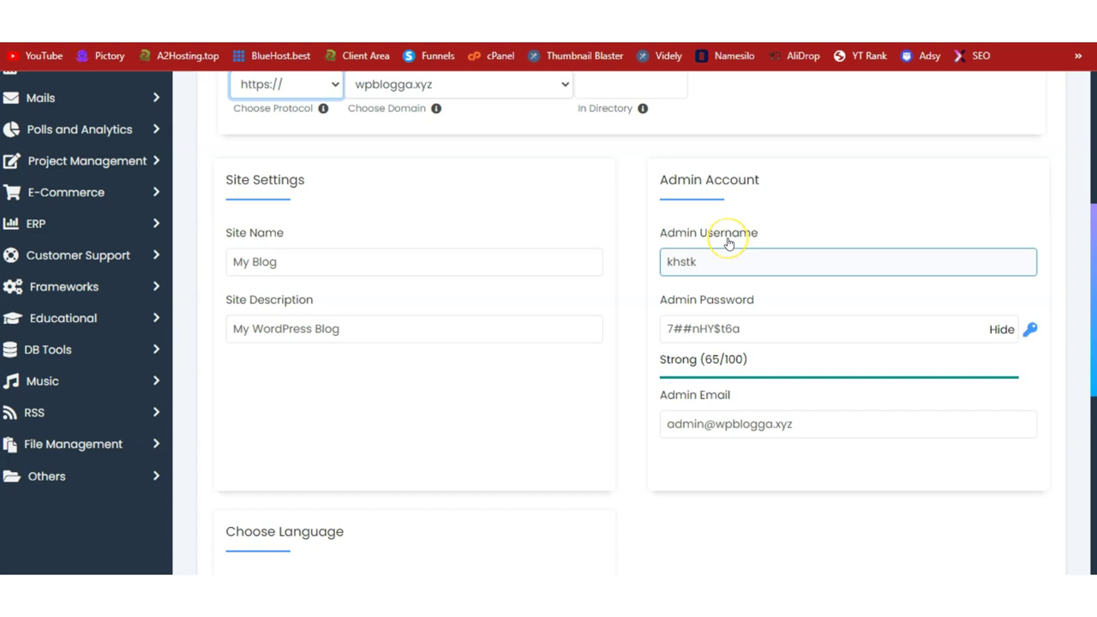
left_click(345, 254)
triple_click(298, 258)
left_click(268, 276)
left_click(314, 340)
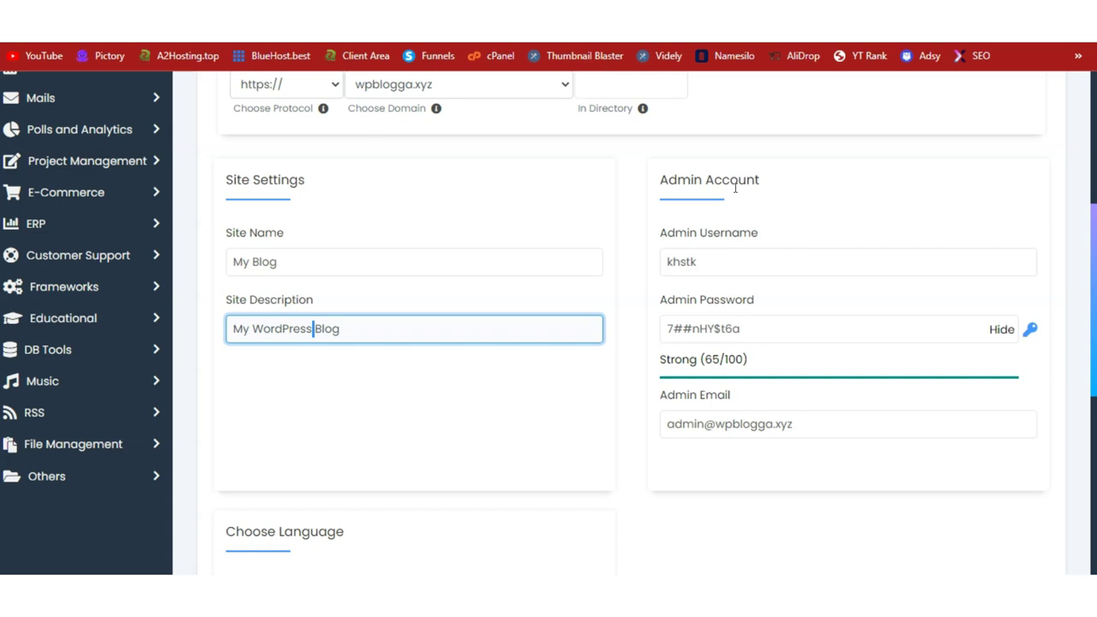
Step: Review the admin username and generate a new random admin password for the WordPress installation
double_click(725, 257)
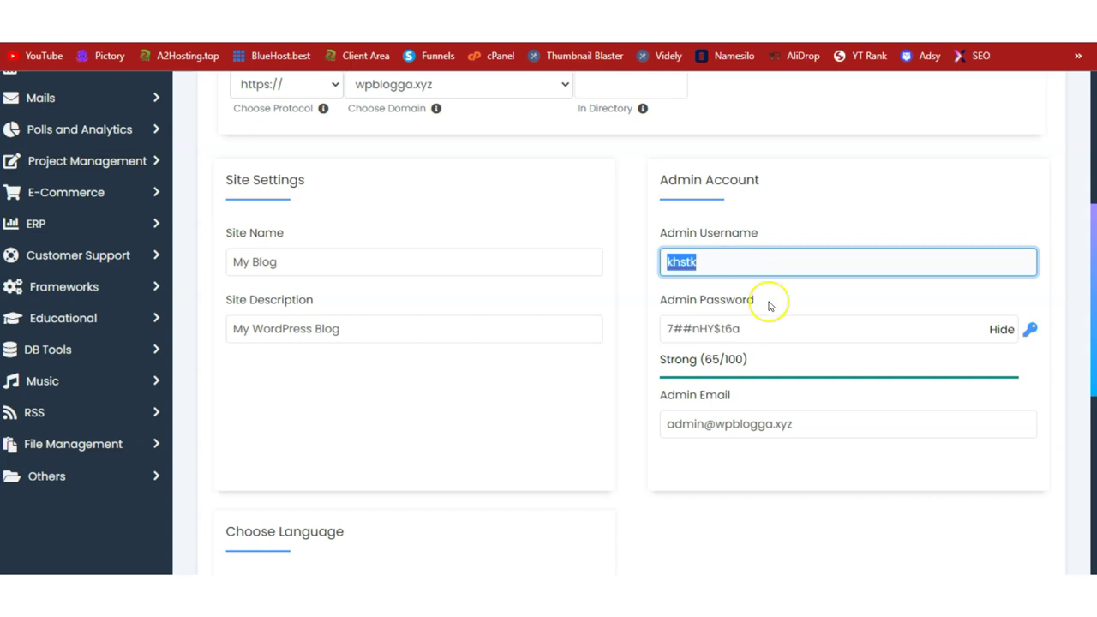
left_click(1029, 330)
left_click(1027, 331)
left_click(794, 326)
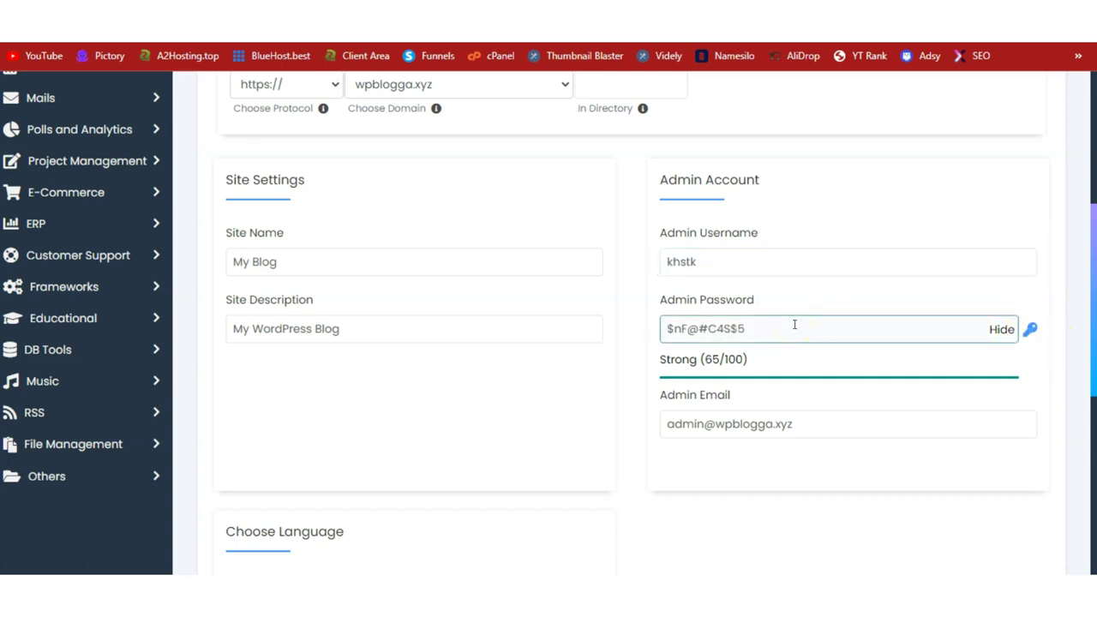
Step: Check the admin e-mail and admin username fields of the WordPress admin account
left_click(698, 423)
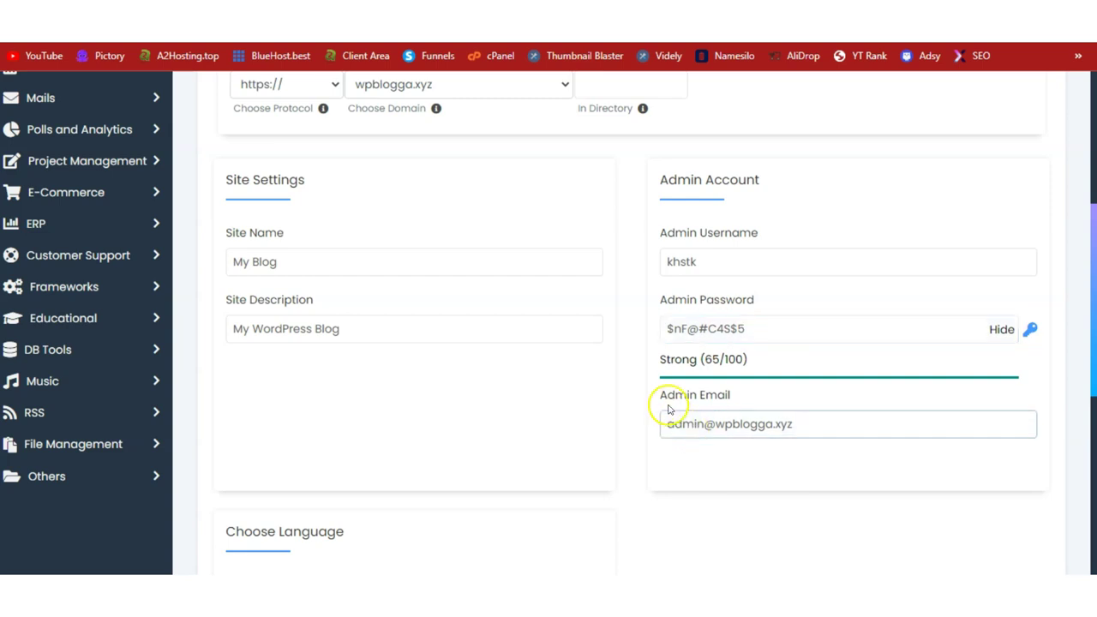
triple_click(786, 432)
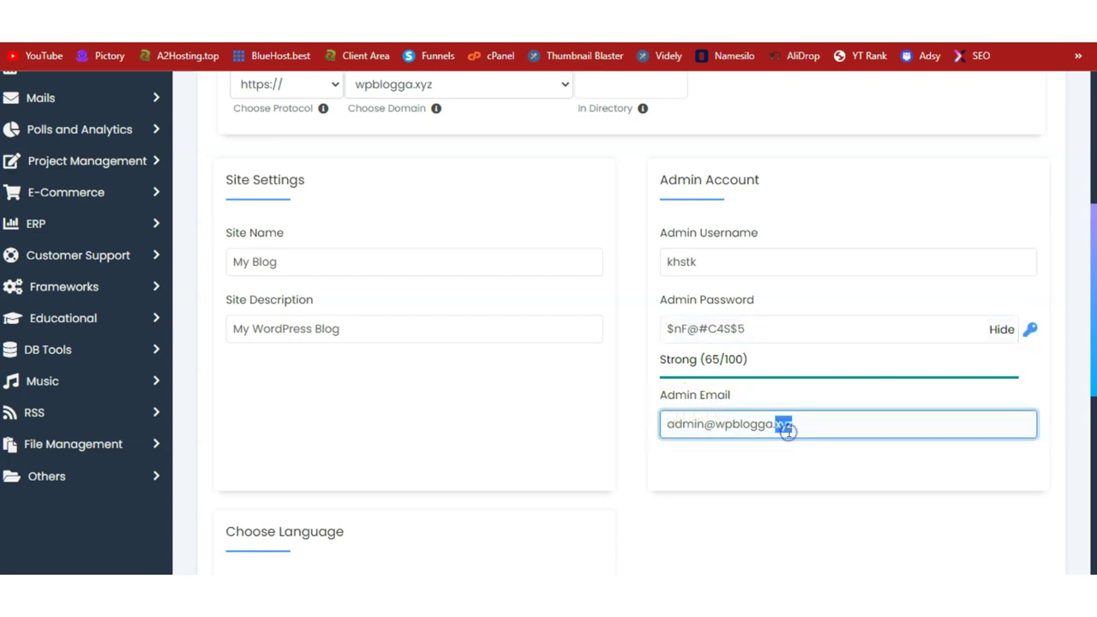
scroll(1081, 270, "down", 1)
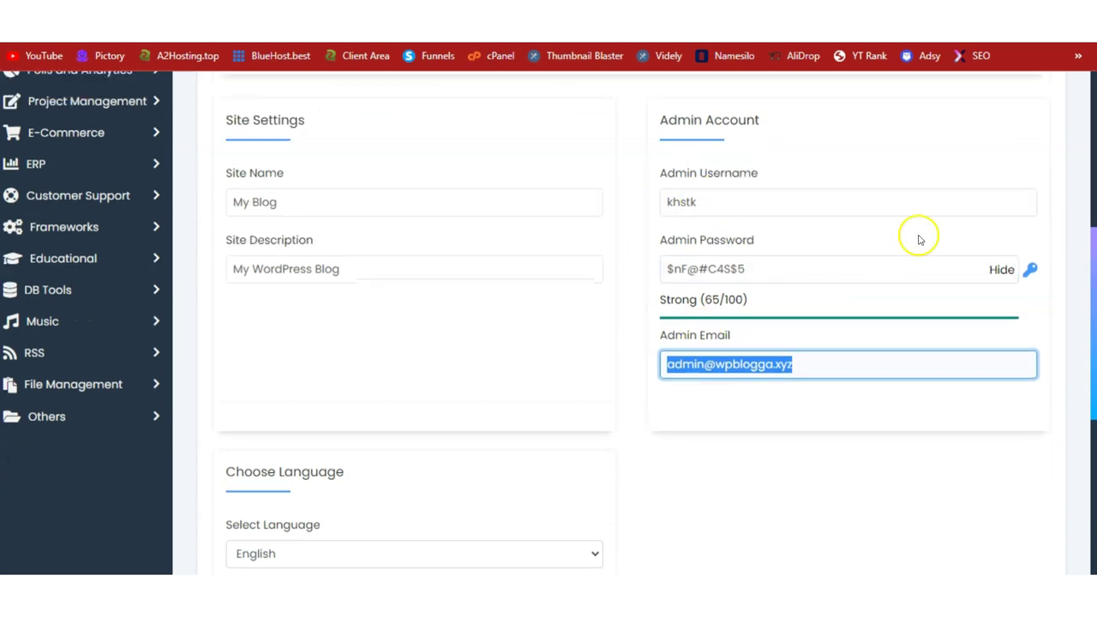
double_click(748, 203)
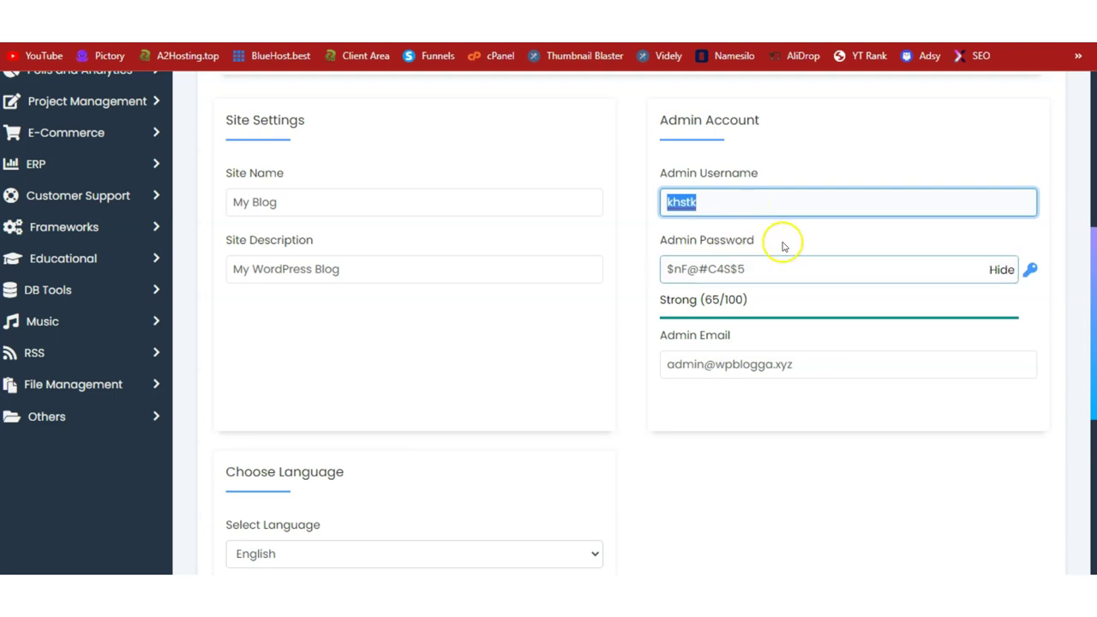
Step: Keep English as the language of the WordPress installation
left_click_drag(1091, 215, 1079, 350)
left_click(328, 248)
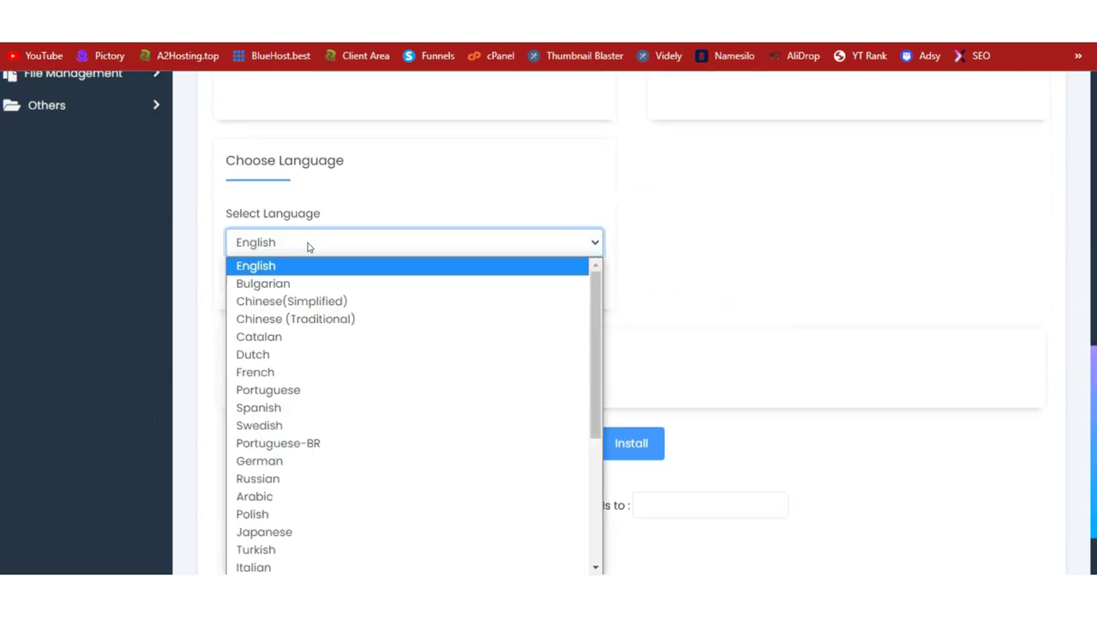
left_click(307, 244)
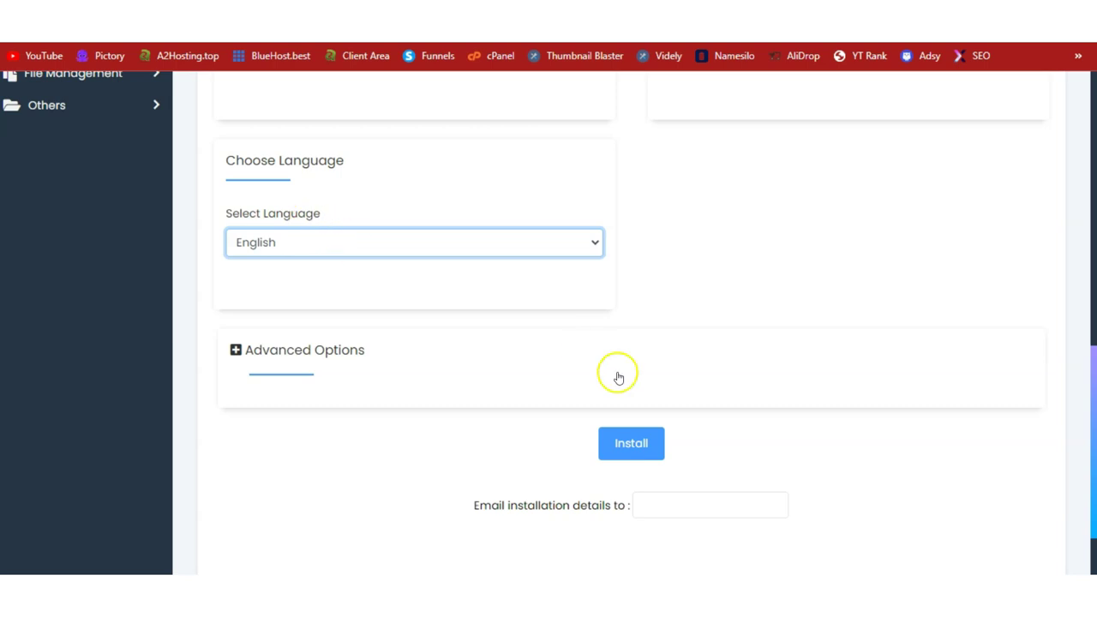
left_click(634, 443)
Step: Check the domain chosen in the installation URL of the WordPress setup
left_click_drag(1087, 445, 1085, 184)
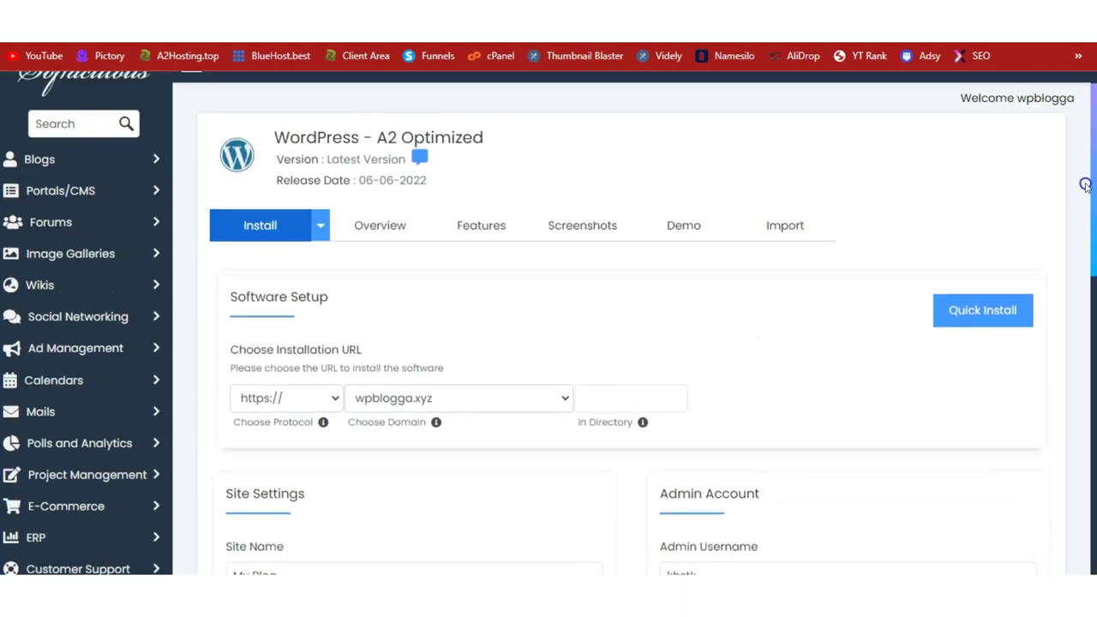
left_click(395, 410)
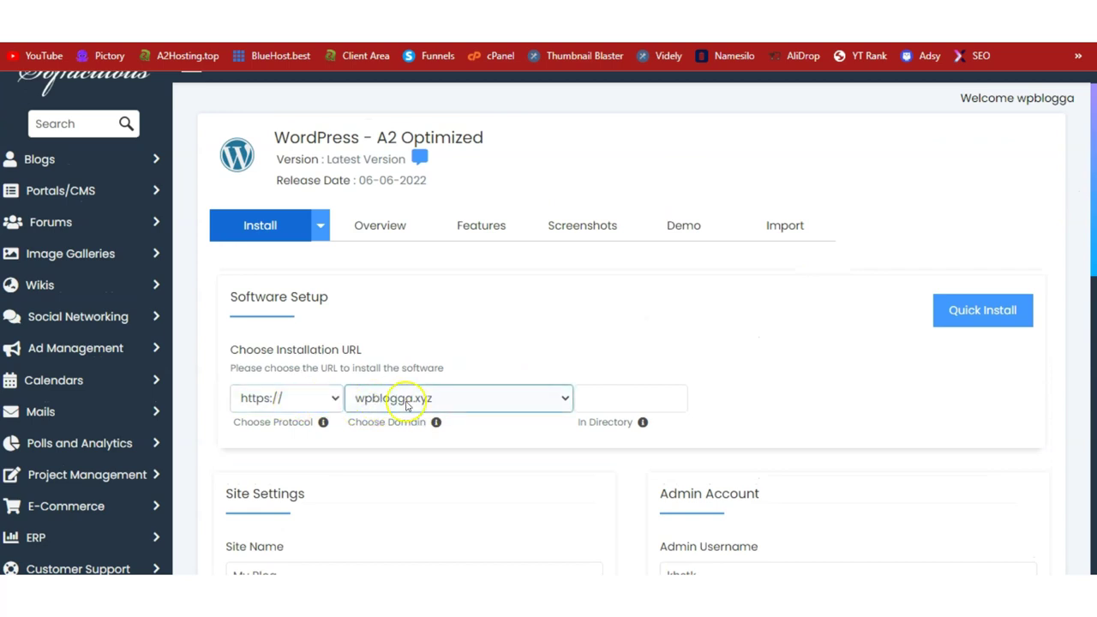
left_click(570, 300)
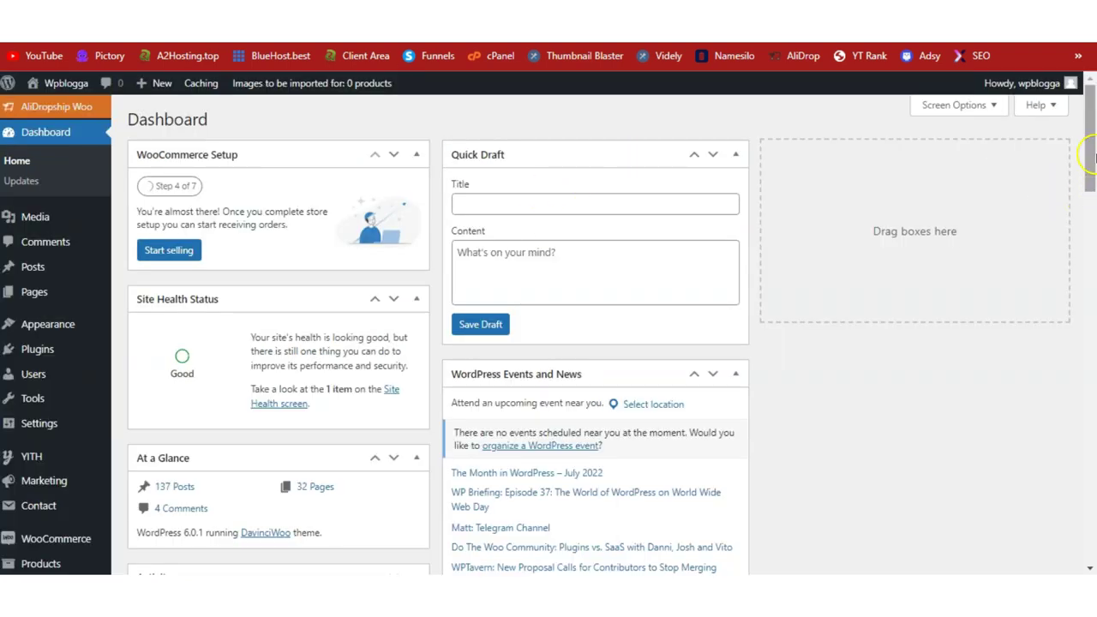
Step: Search the WordPress plugin directory for "woocommerce payment gateway" and look through the listed plugins
mouse_move(1084, 152)
left_mouse_down()
mouse_move(1087, 453)
mouse_move(1092, 120)
left_mouse_up()
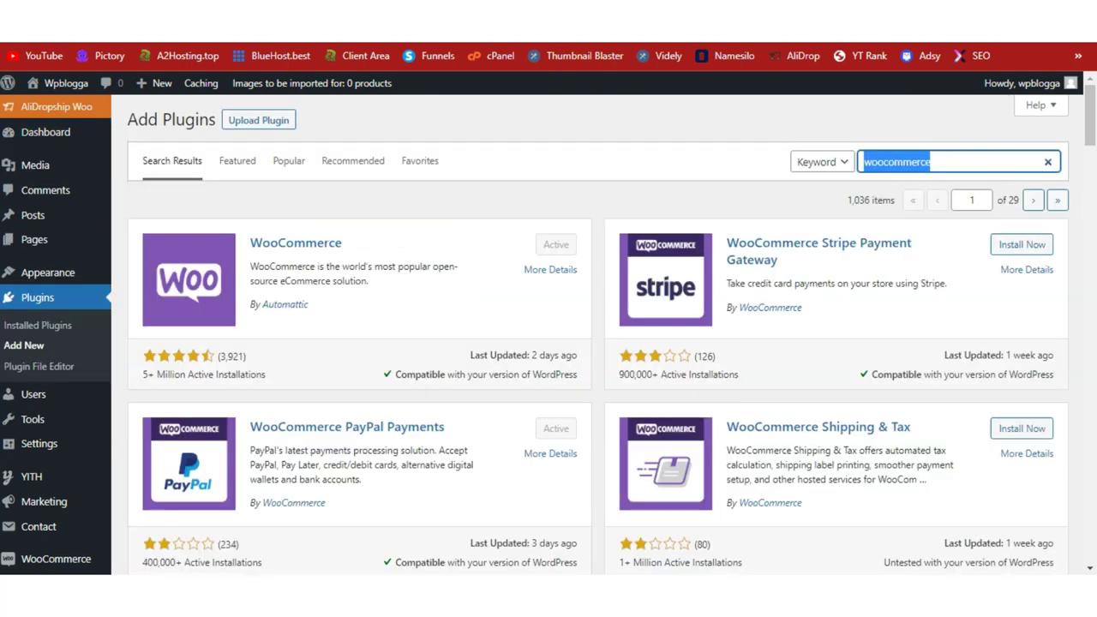
left_click(519, 143)
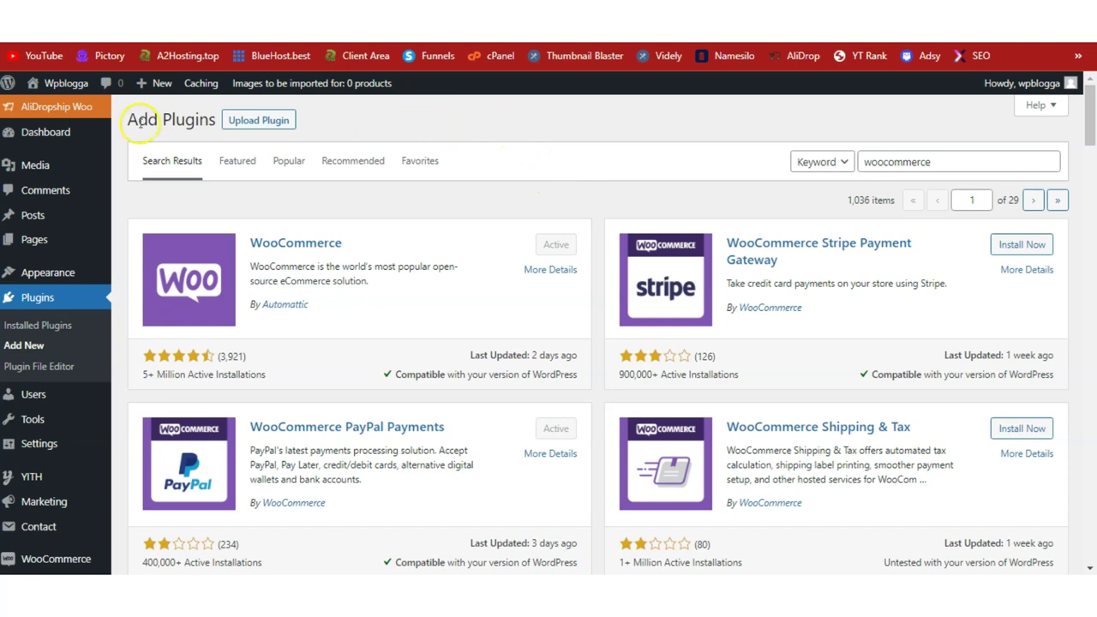
double_click(939, 163)
type("payment gateway")
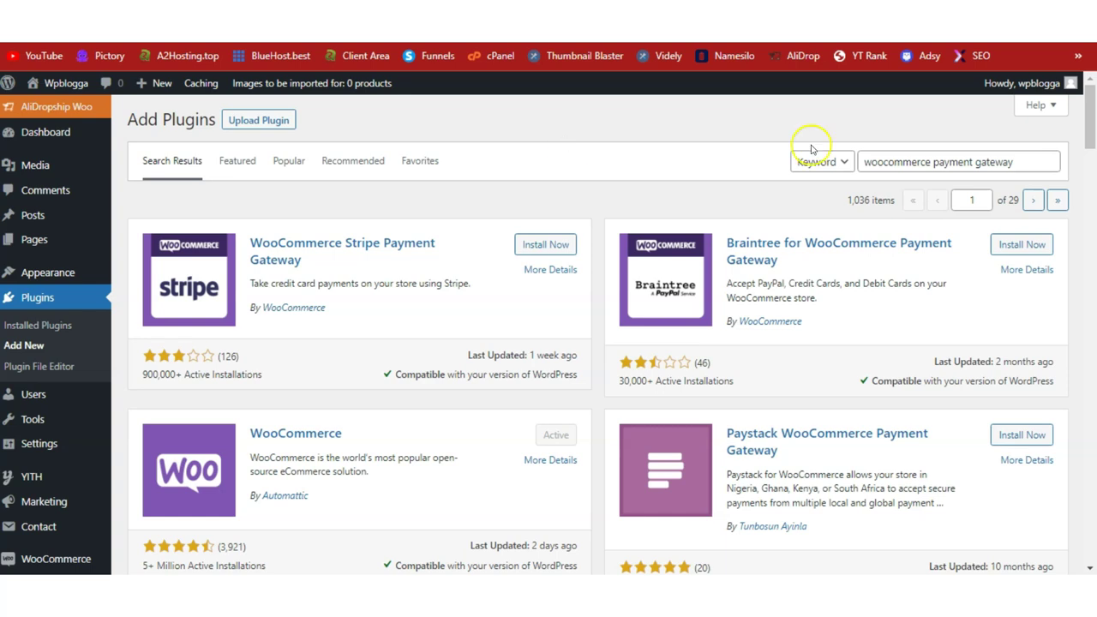
triple_click(937, 161)
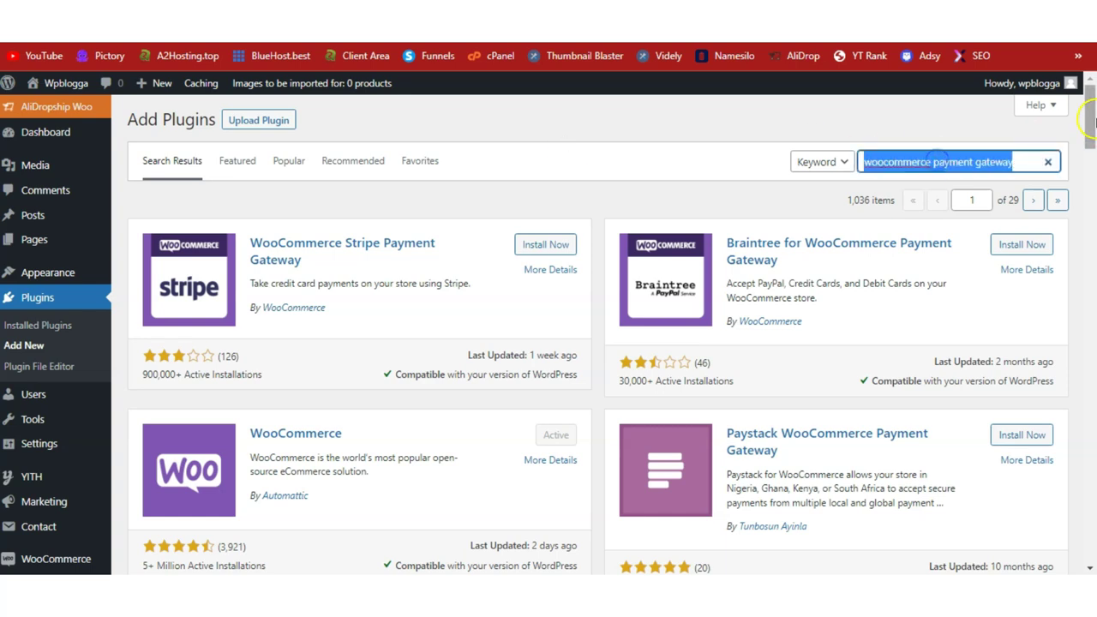
left_click_drag(1090, 118, 1092, 301)
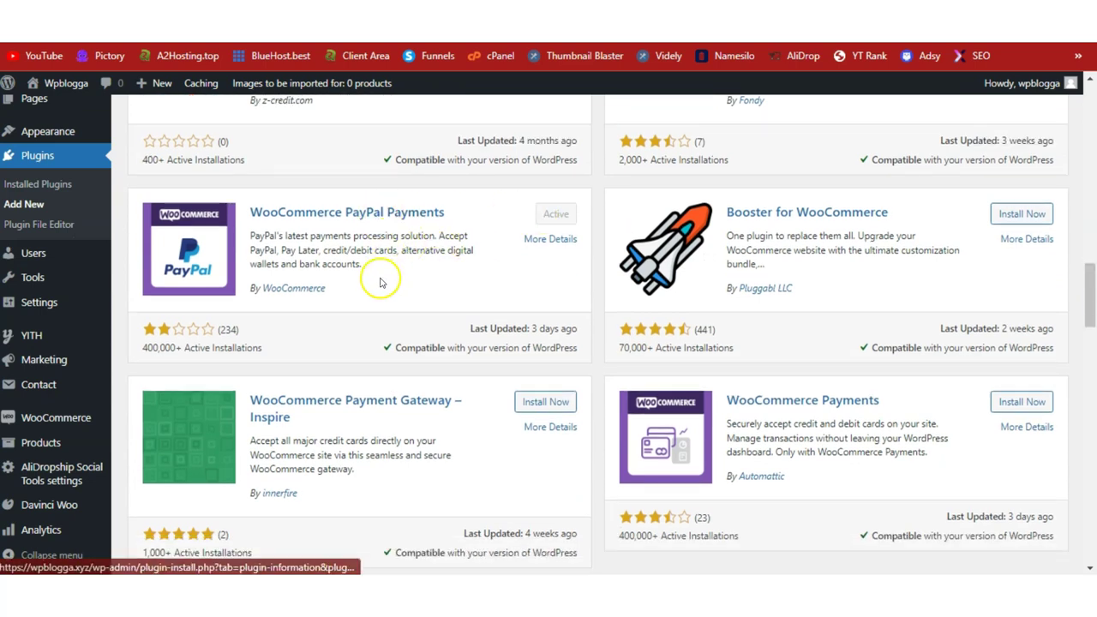
Step: Search the WordPress plugin directory for "2checkout" and read the description of the Payment Gateway – 2Checkout for WooCommerce plugin
left_click_drag(1093, 301, 1091, 146)
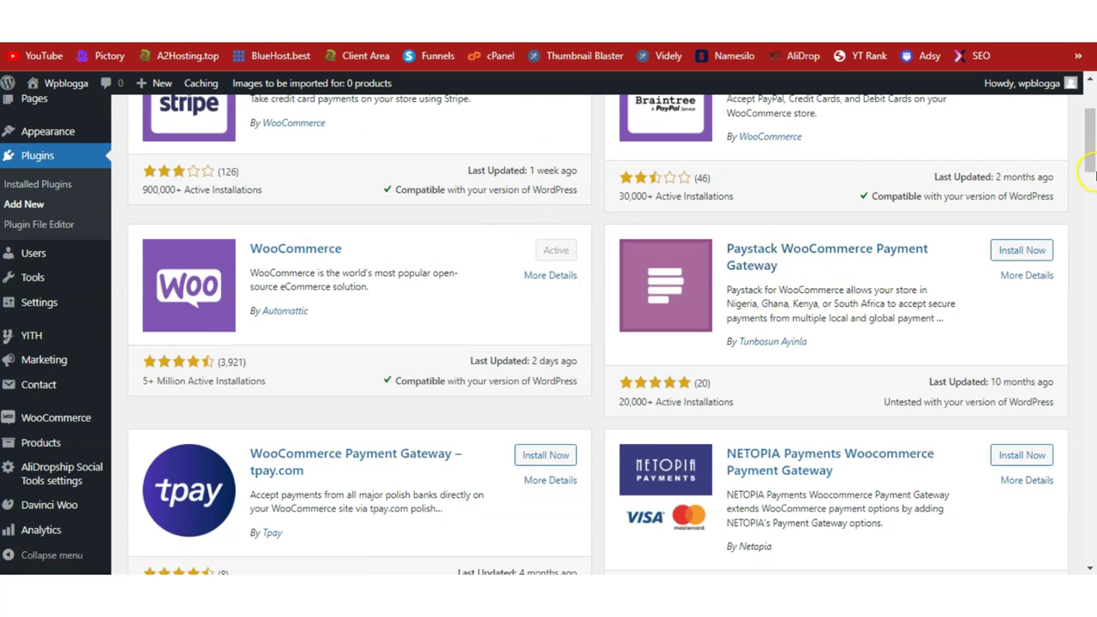
left_click_drag(1091, 148, 1092, 129)
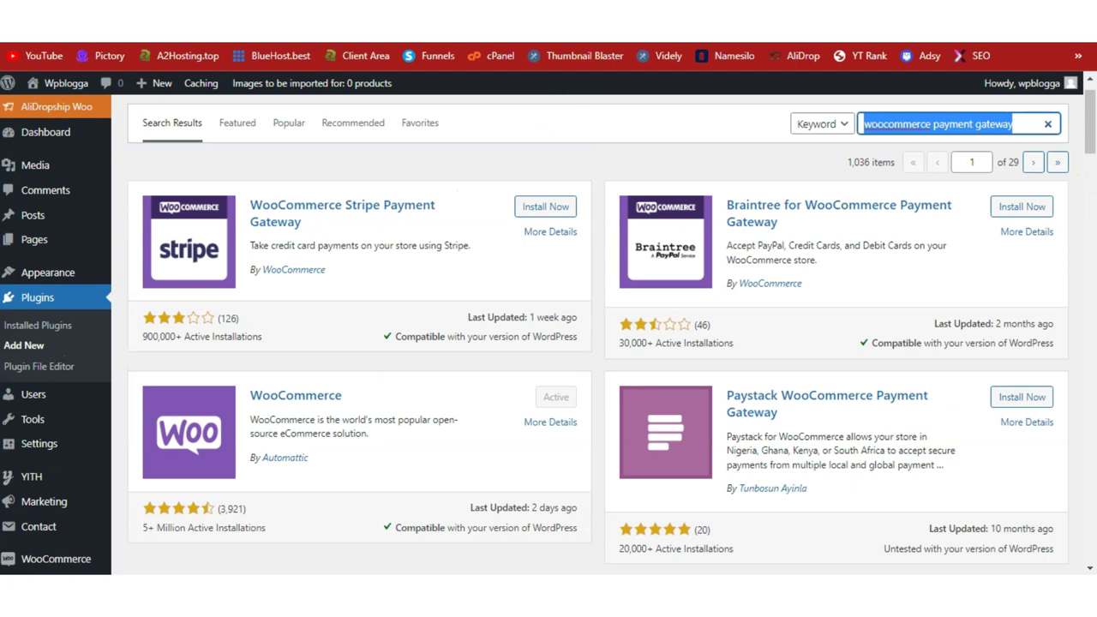
type("2checkout")
key("Return")
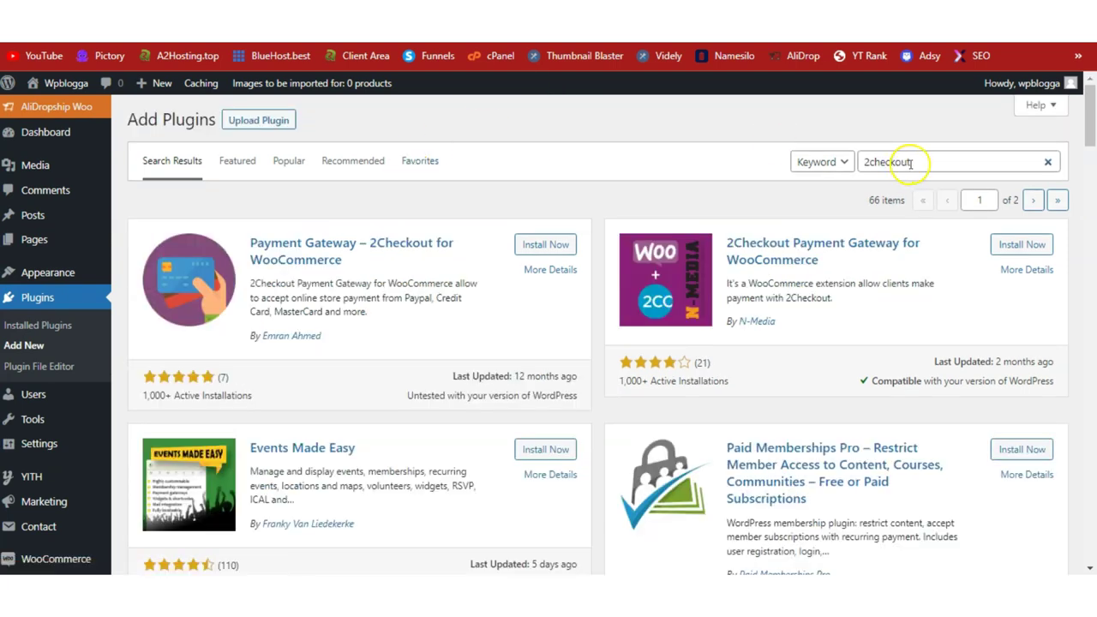
left_click_drag(896, 162, 921, 162)
left_click(695, 120)
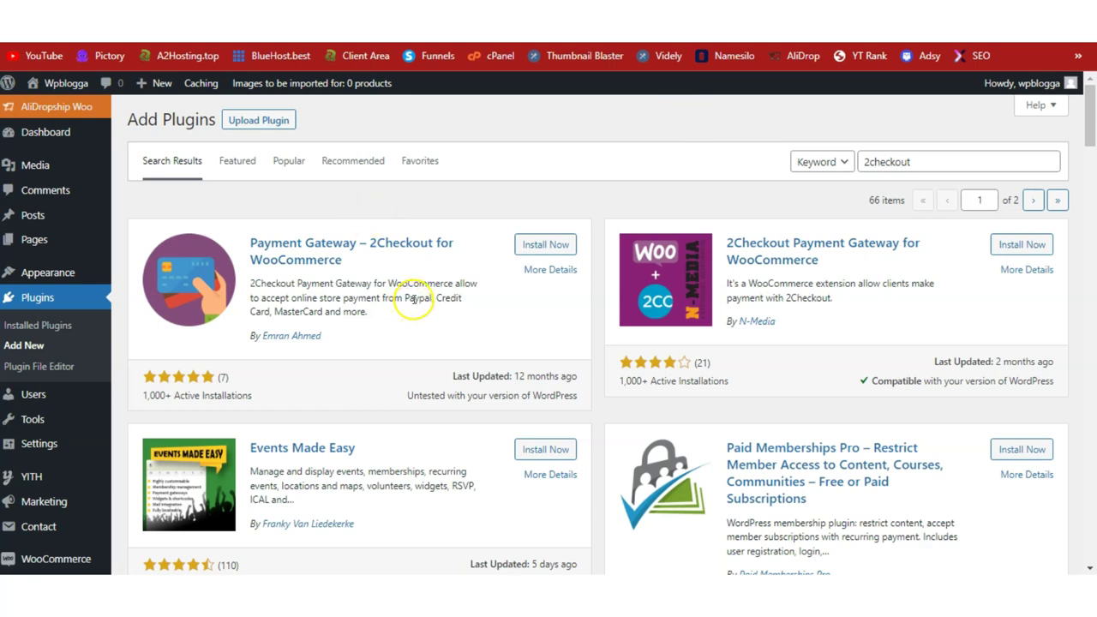
left_click_drag(436, 298, 458, 298)
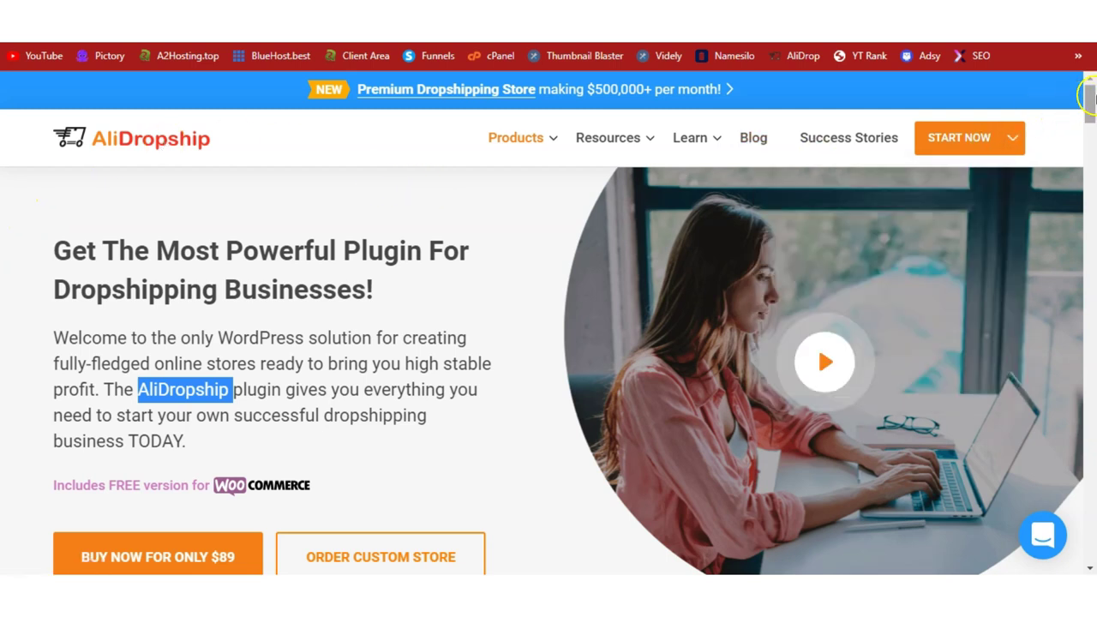
Step: Look through the AliDropship plugin's product page, from its purchase options down through the main features
scroll(1090, 103, "down", 1)
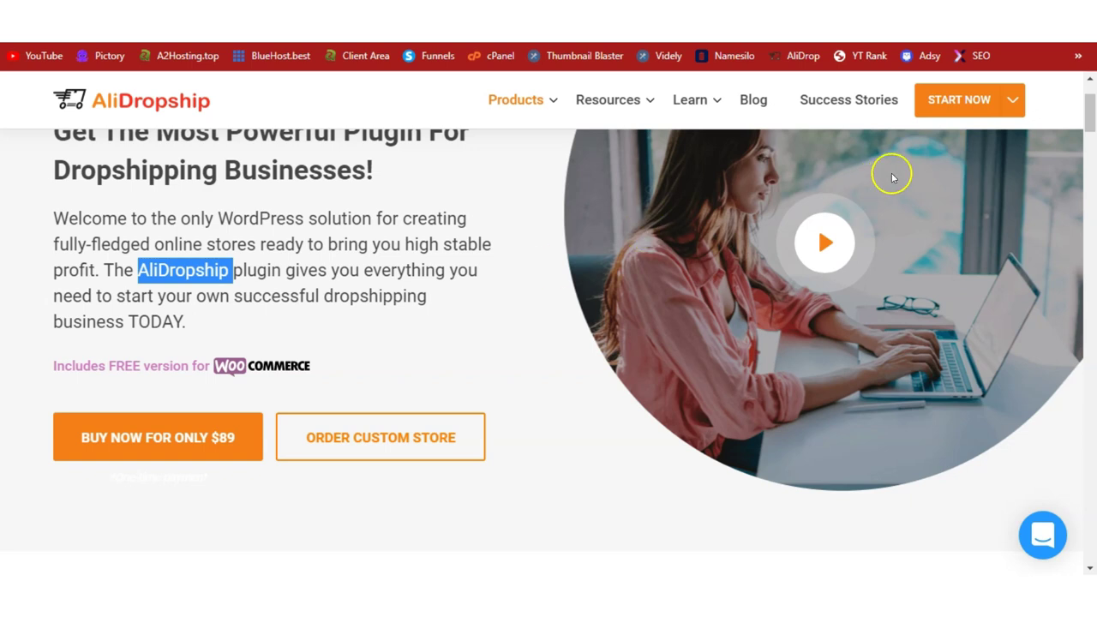
left_click_drag(1092, 103, 1090, 138)
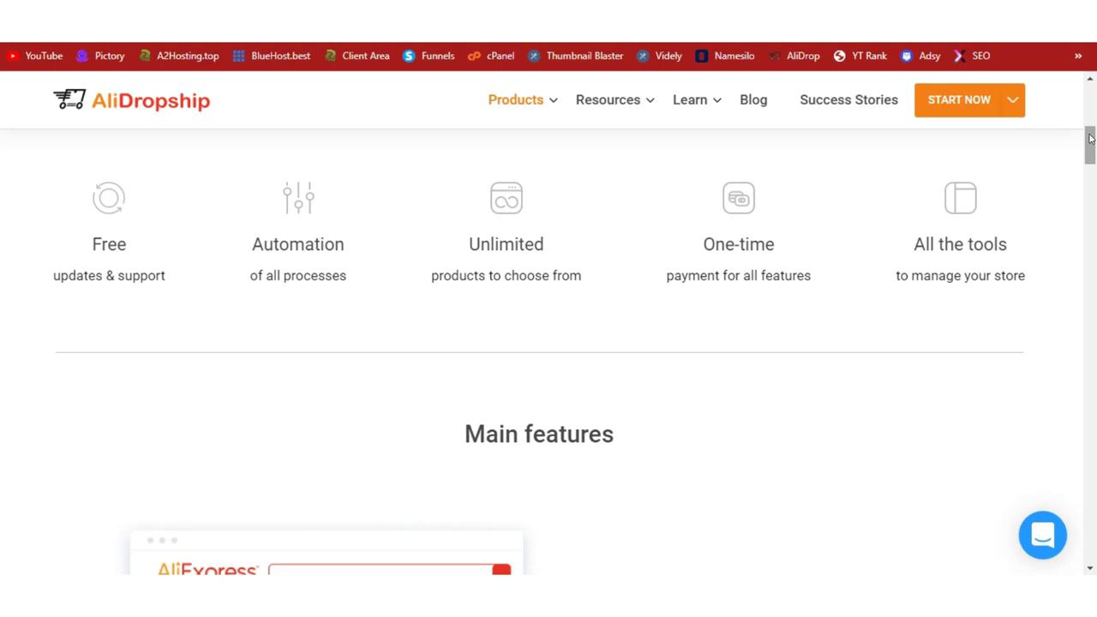
left_click(1090, 138)
left_click_drag(1090, 138, 1073, 263)
left_click_drag(1073, 268, 1060, 419)
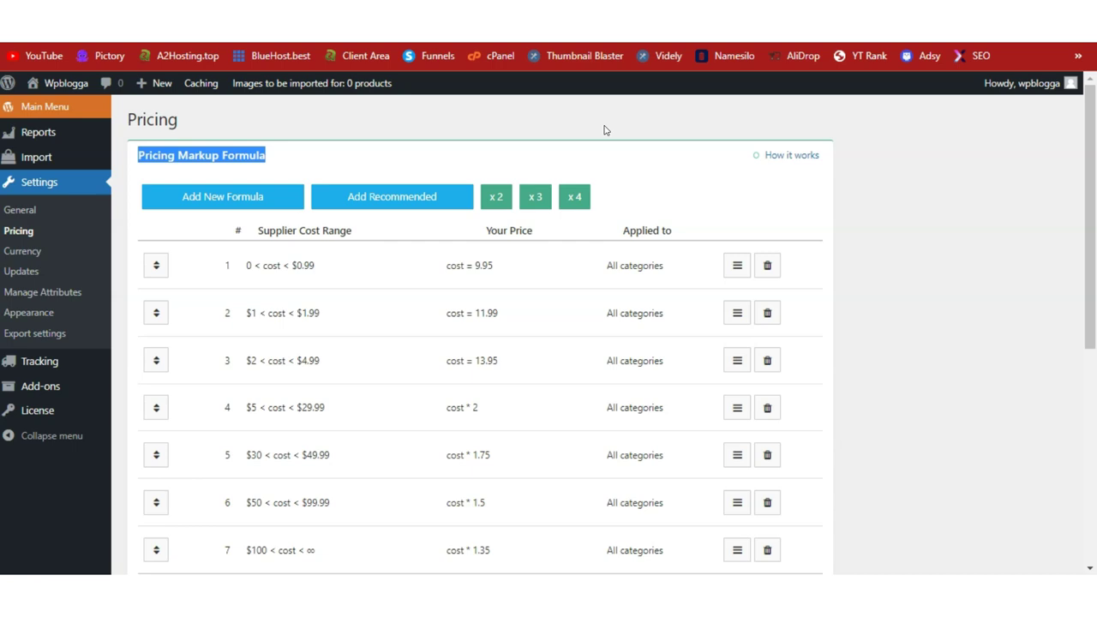
Step: Switch from the AliDropship Woo settings menu to the main WordPress menu and back again on the Pricing page
left_click(70, 108)
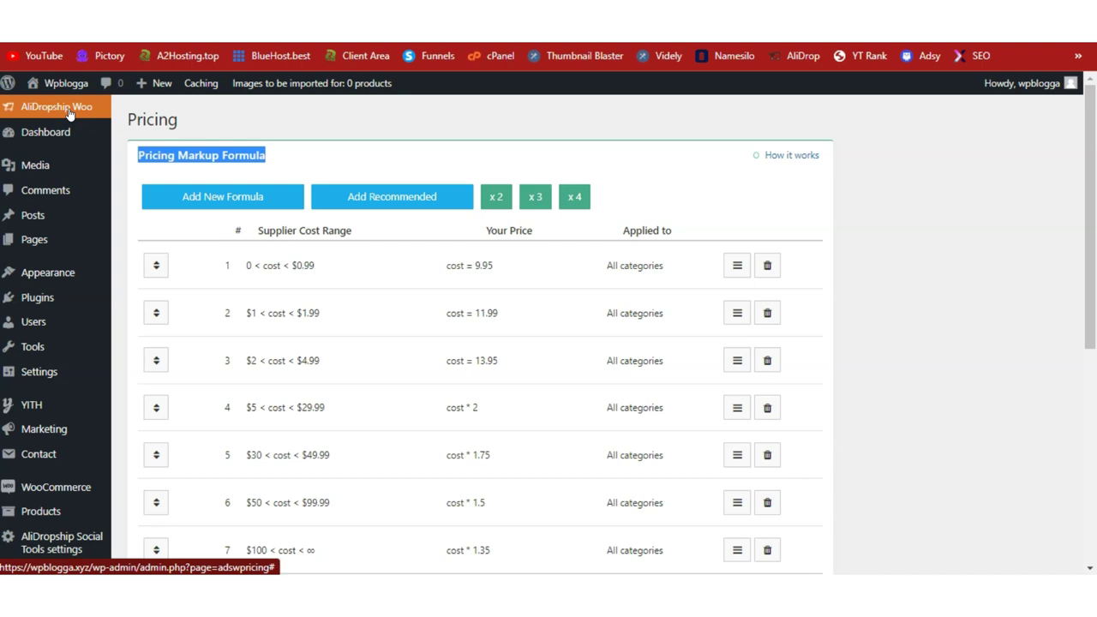
left_click(59, 108)
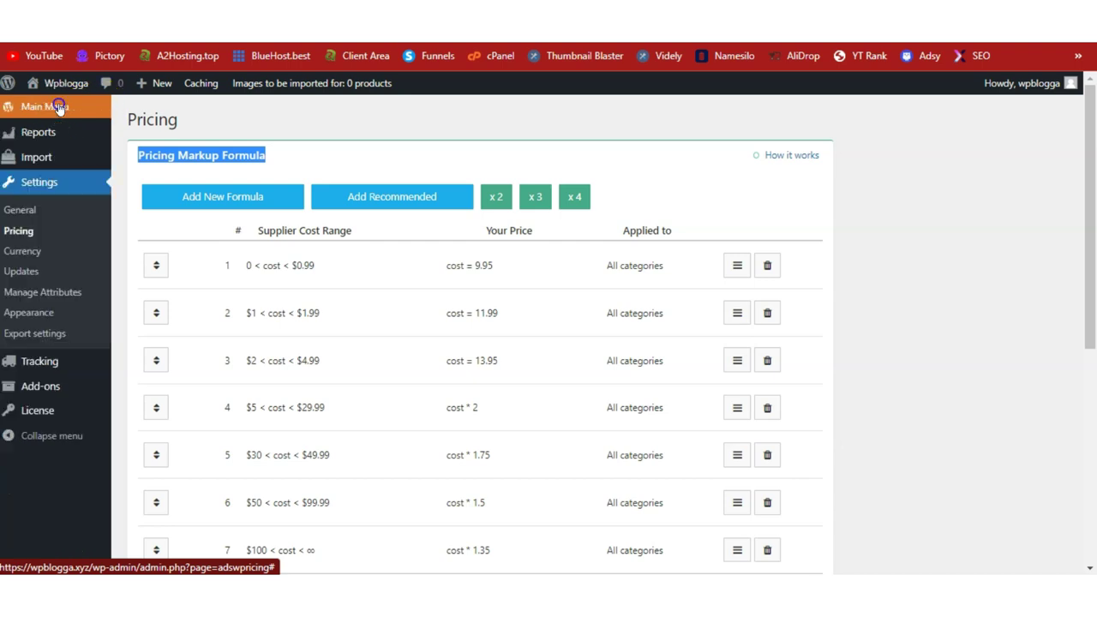
left_click(61, 398)
left_click(36, 416)
left_click(29, 478)
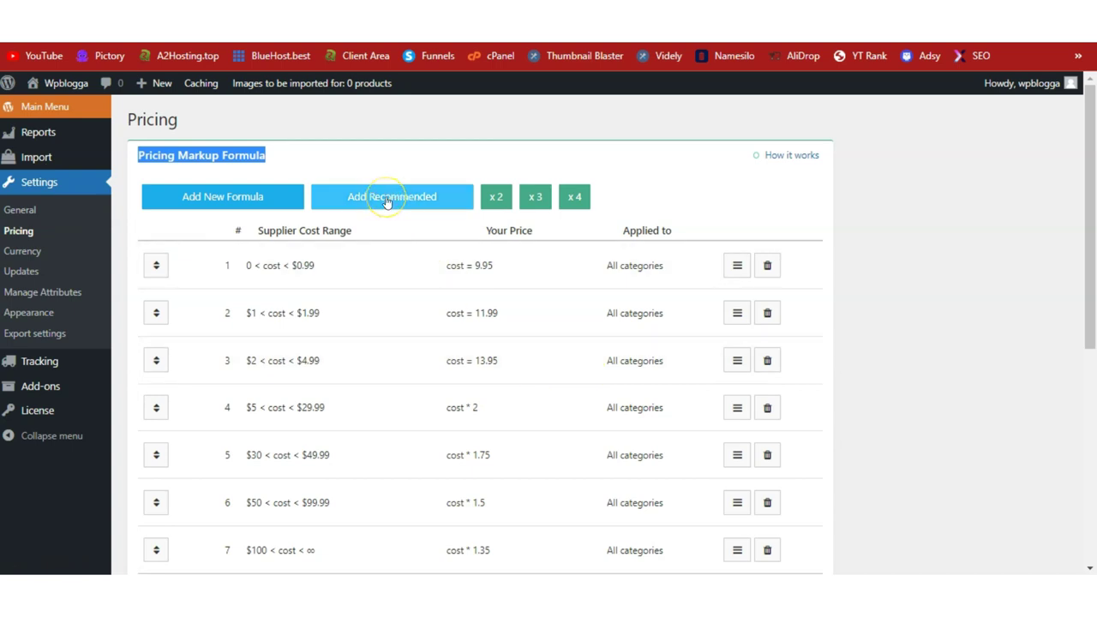
Step: Examine the supplier cost ranges and corresponding prices in the Pricing Markup Formula table
left_click(321, 148)
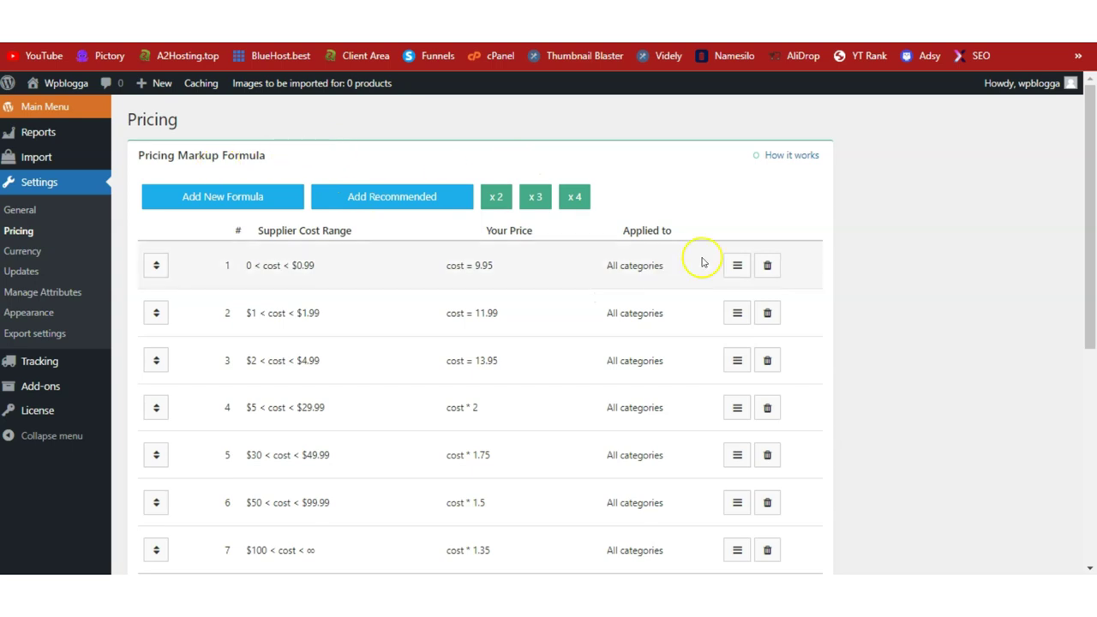
left_click_drag(1091, 193, 1075, 219)
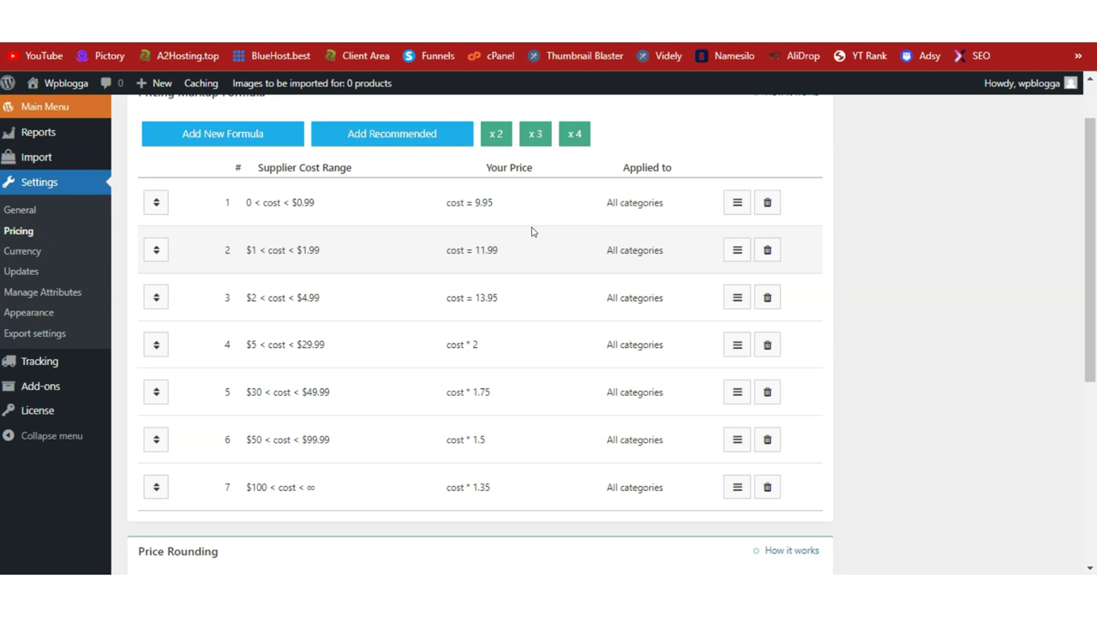
double_click(475, 202)
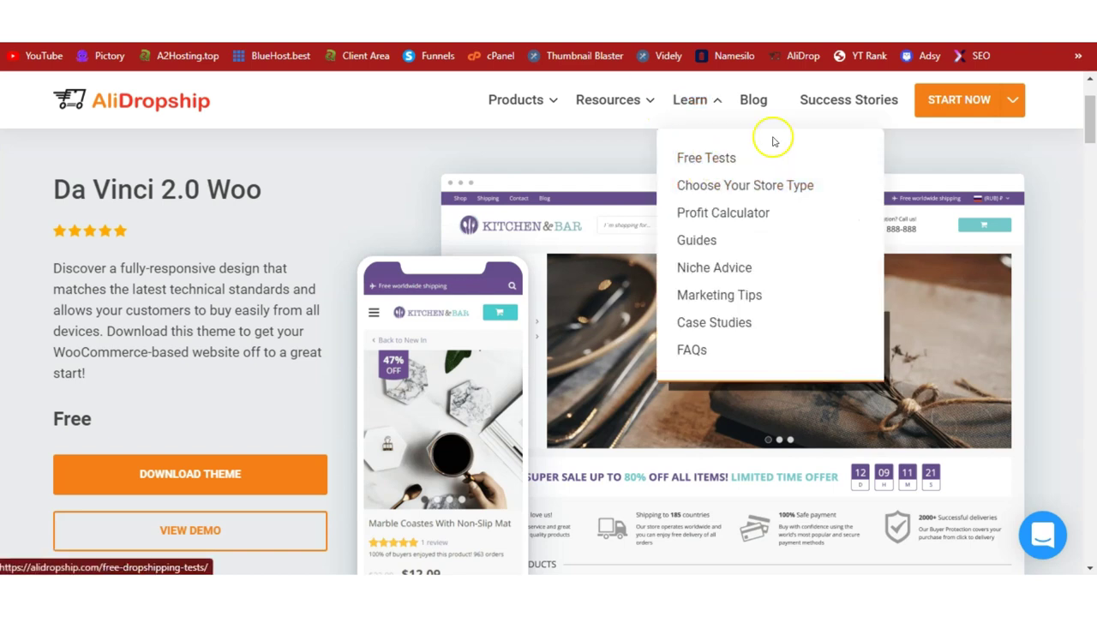
Step: Review the plugin list, child theme and demo installation options in the Davinci Woo theme's General settings
mouse_move(1089, 111)
left_mouse_down()
mouse_move(1090, 96)
mouse_move(1090, 114)
left_mouse_up()
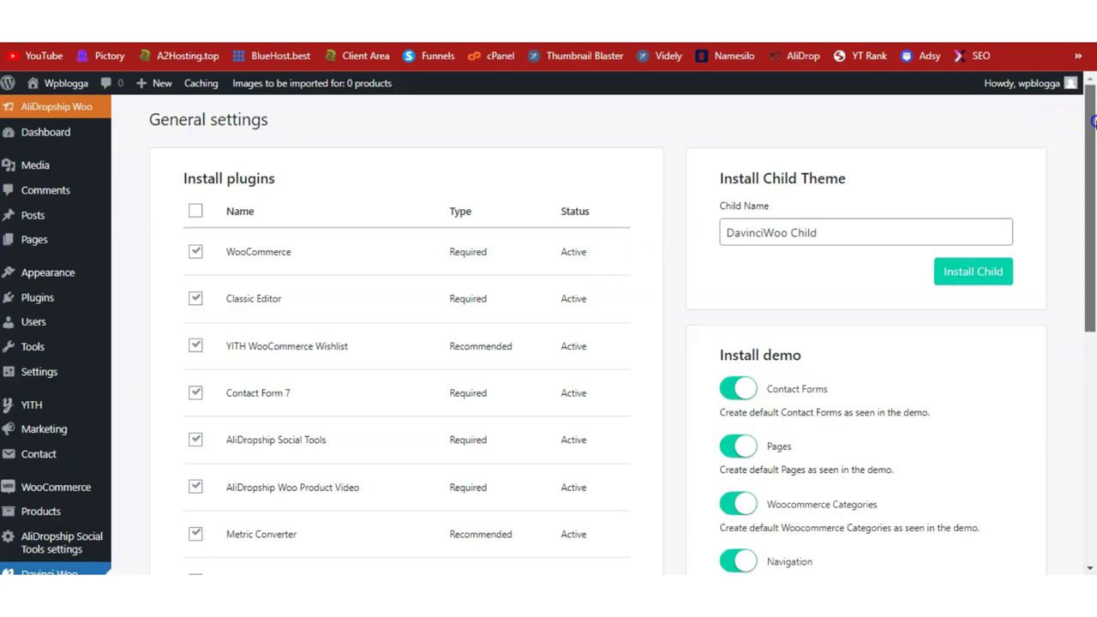
scroll(1092, 123, "down", 4)
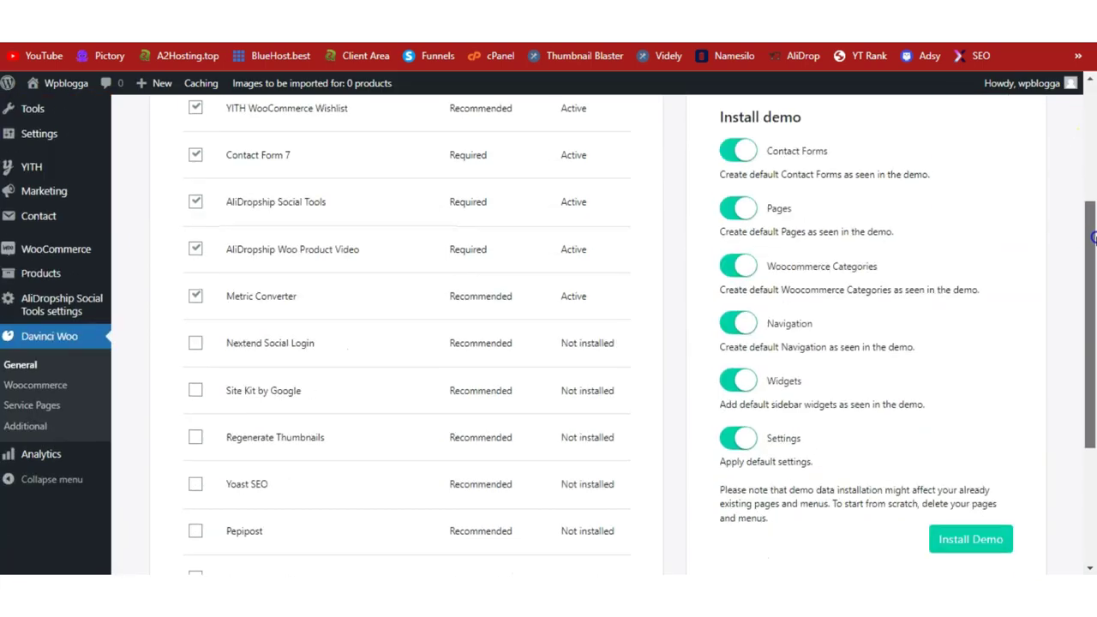
scroll(1092, 122, "up", 4)
scroll(1093, 123, "up", 1)
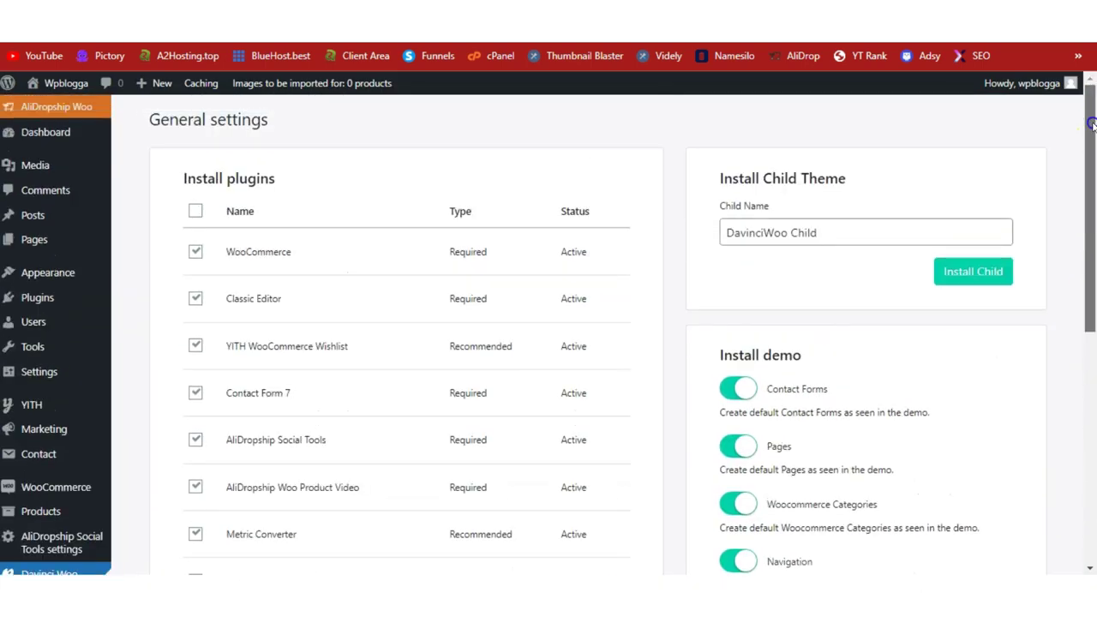
scroll(1093, 123, "down", 3)
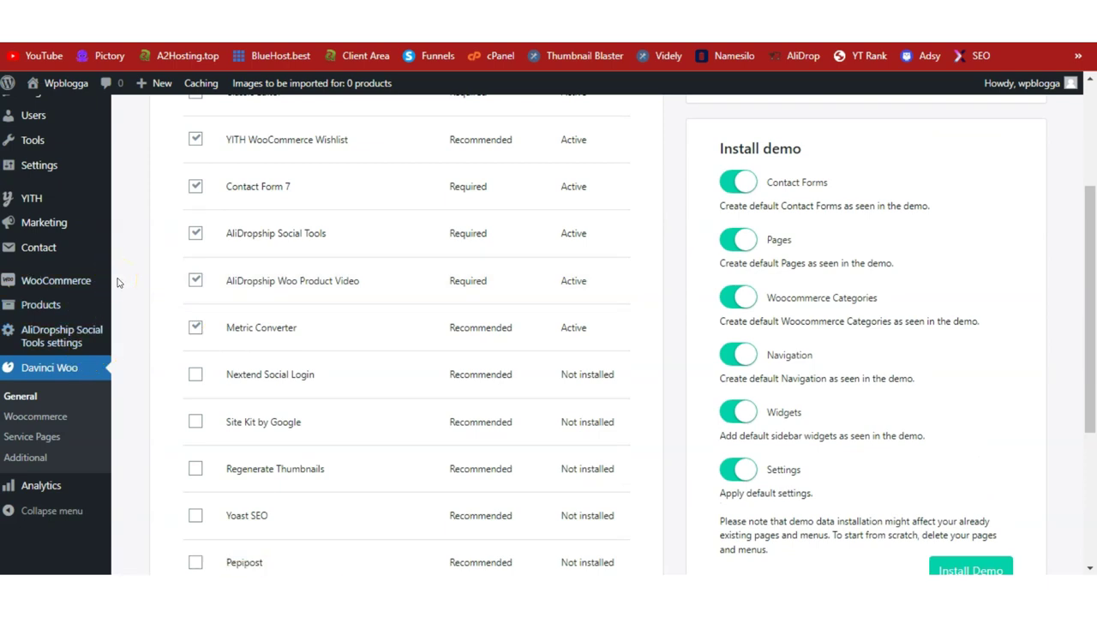
left_click(30, 371)
left_click(24, 397)
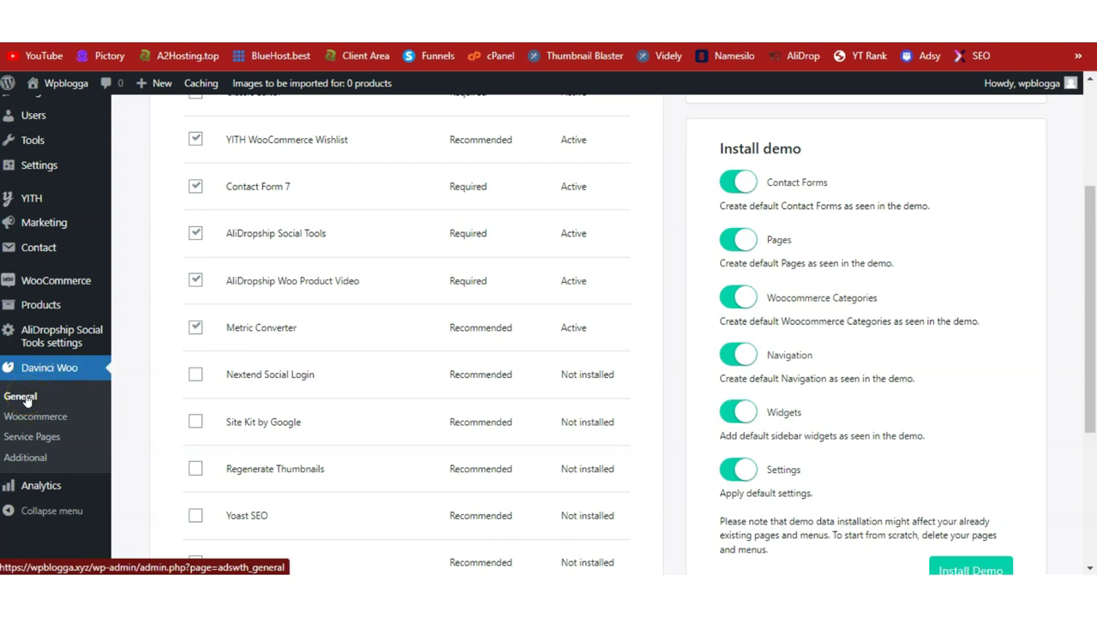
left_click_drag(1091, 224, 1092, 133)
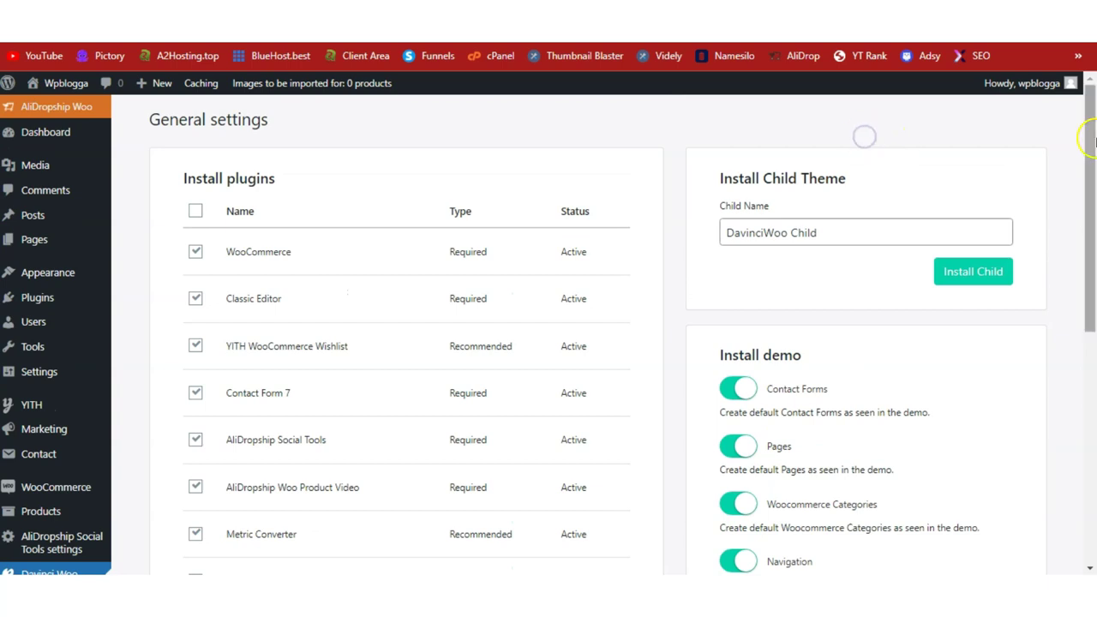
scroll(864, 137, "down", 5)
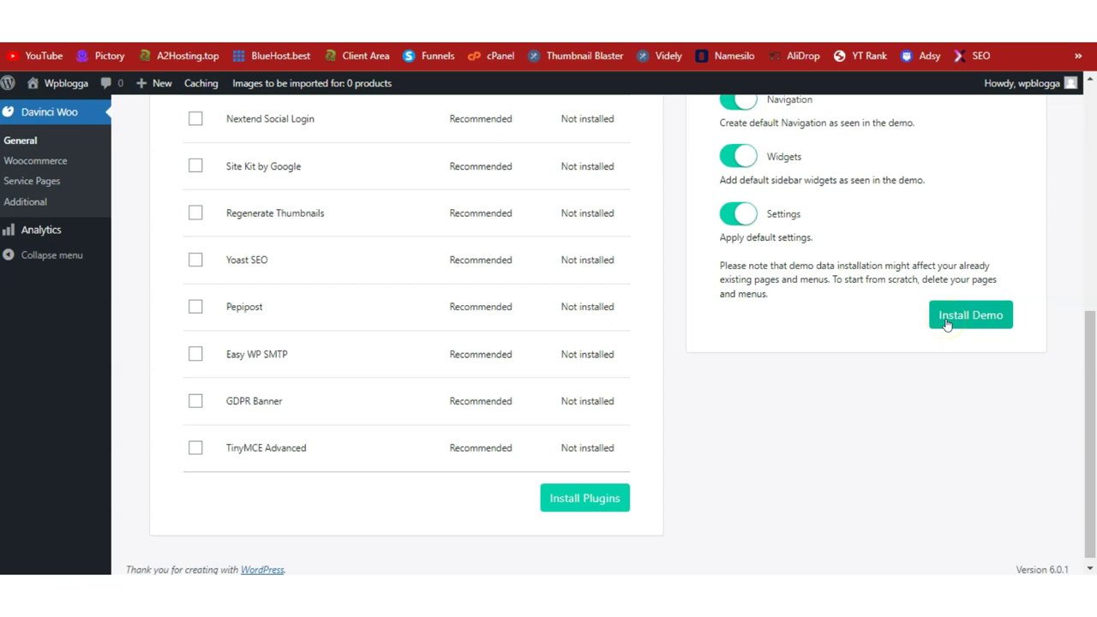
left_click_drag(1082, 390, 1084, 183)
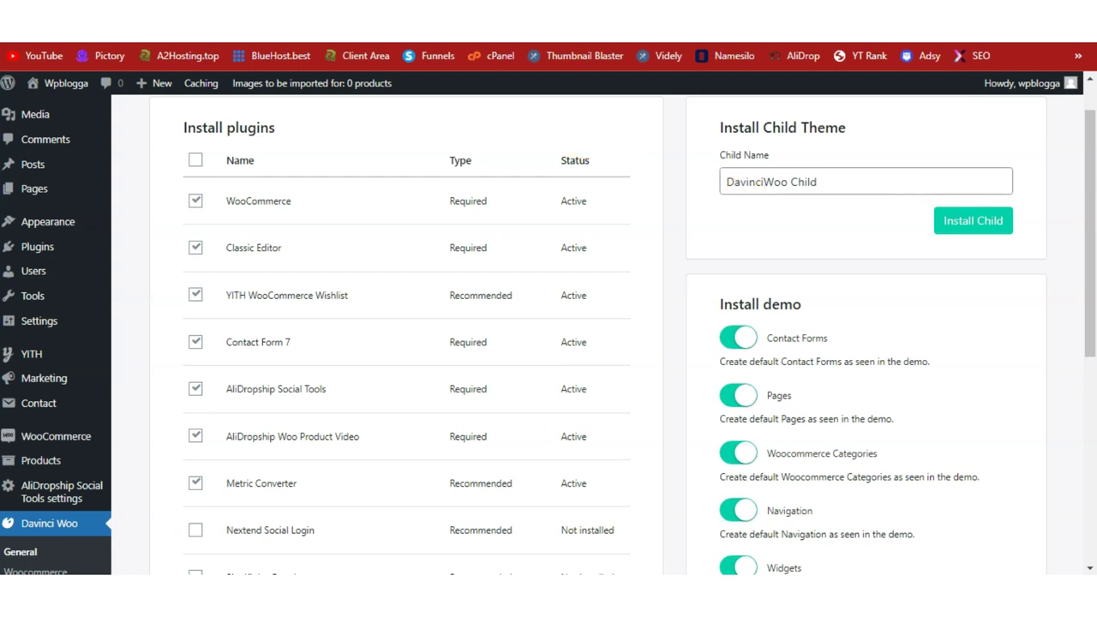
Step: Check the Da Vinci 2.0 Woo theme page, then return to the theme settings and view the site and store visit options
key("ctrl+Tab")
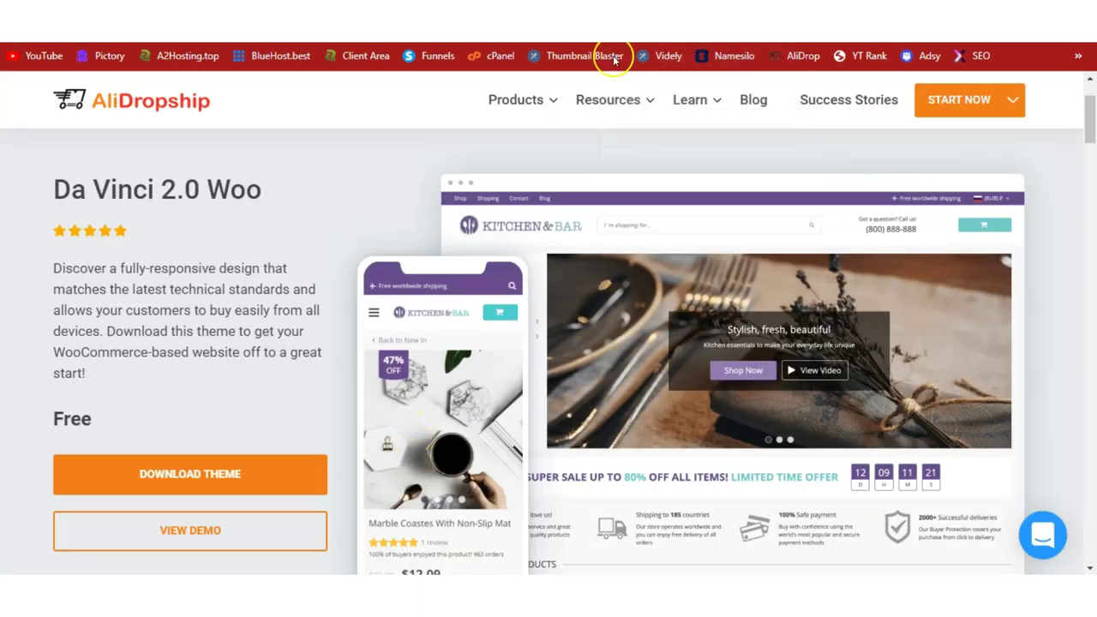
key("ctrl+shift+Tab")
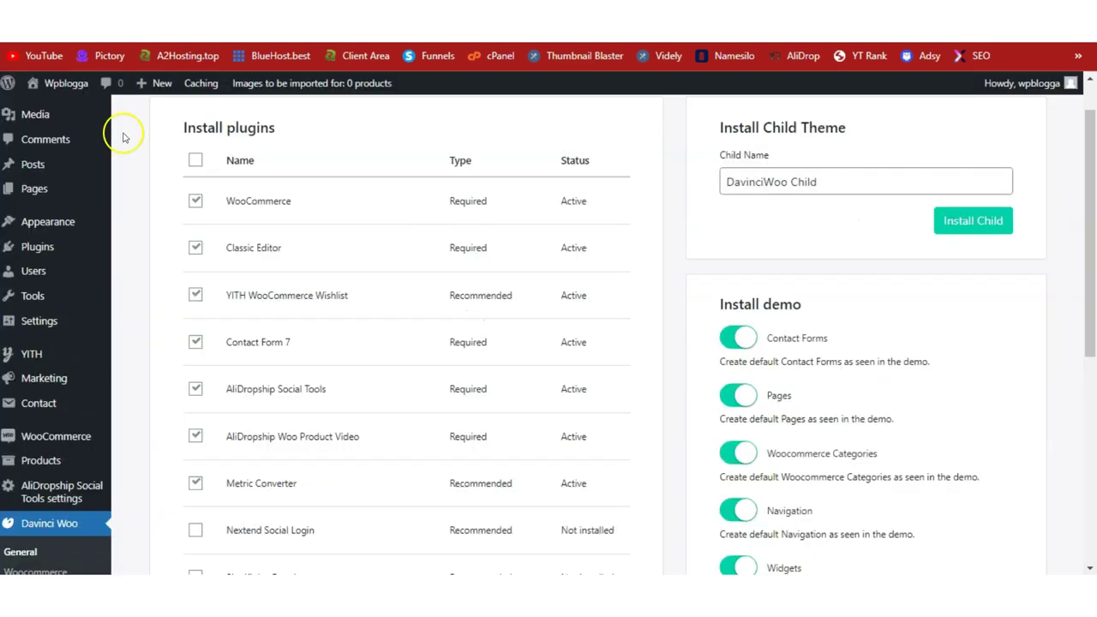
mouse_move(52, 82)
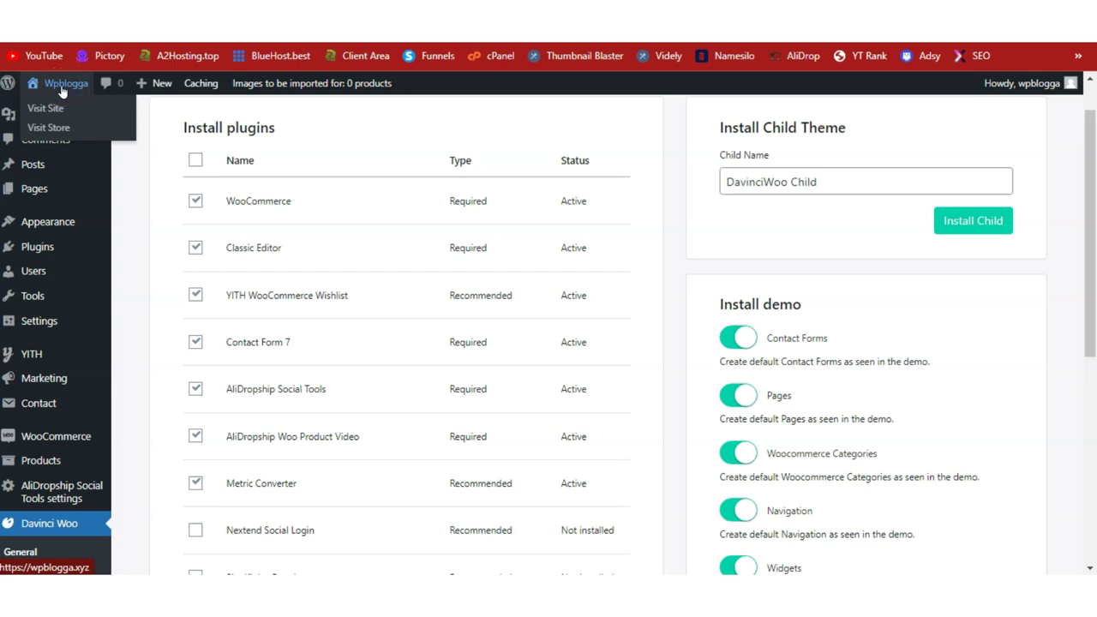
left_click(34, 117)
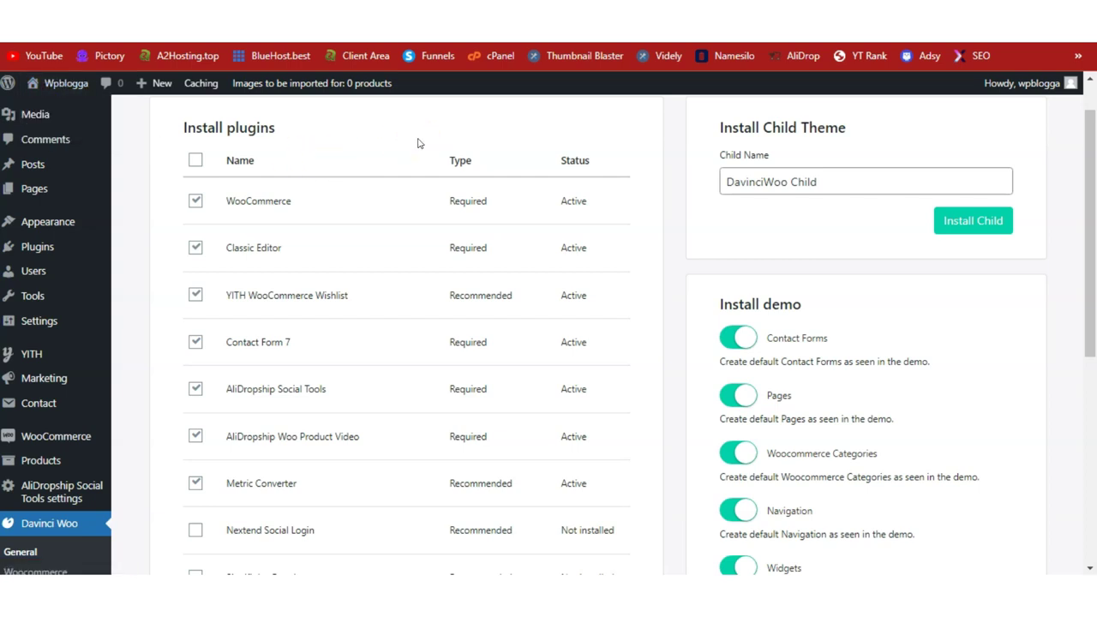
scroll(1089, 179, "up", 2)
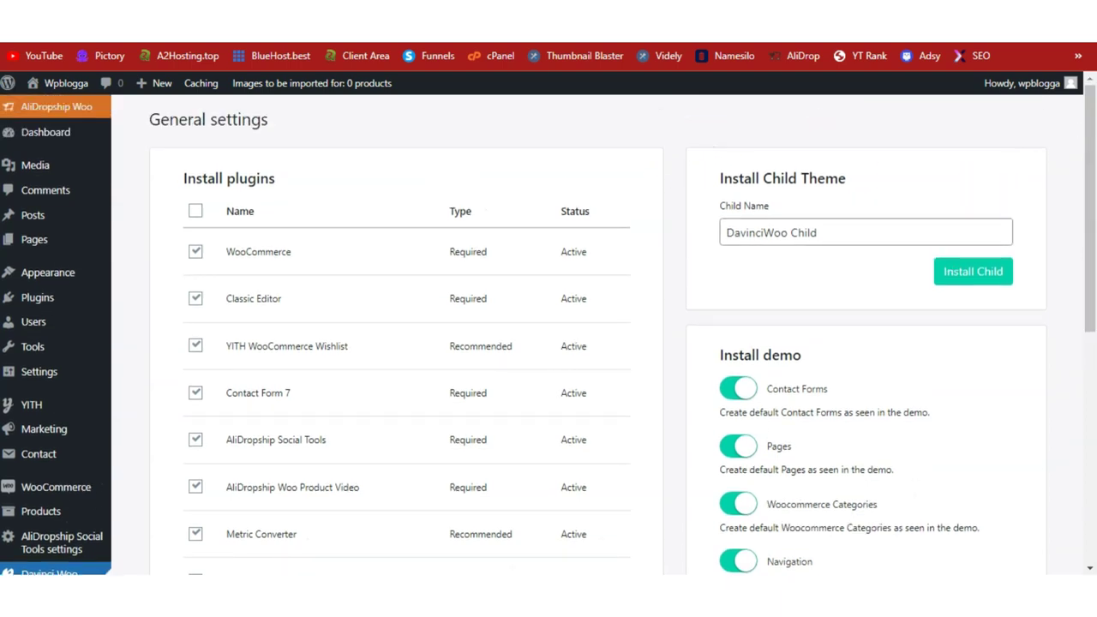
Step: Switch to the AliDropship extension's page in the Chrome Web Store and check the extension's name
left_click(698, 25)
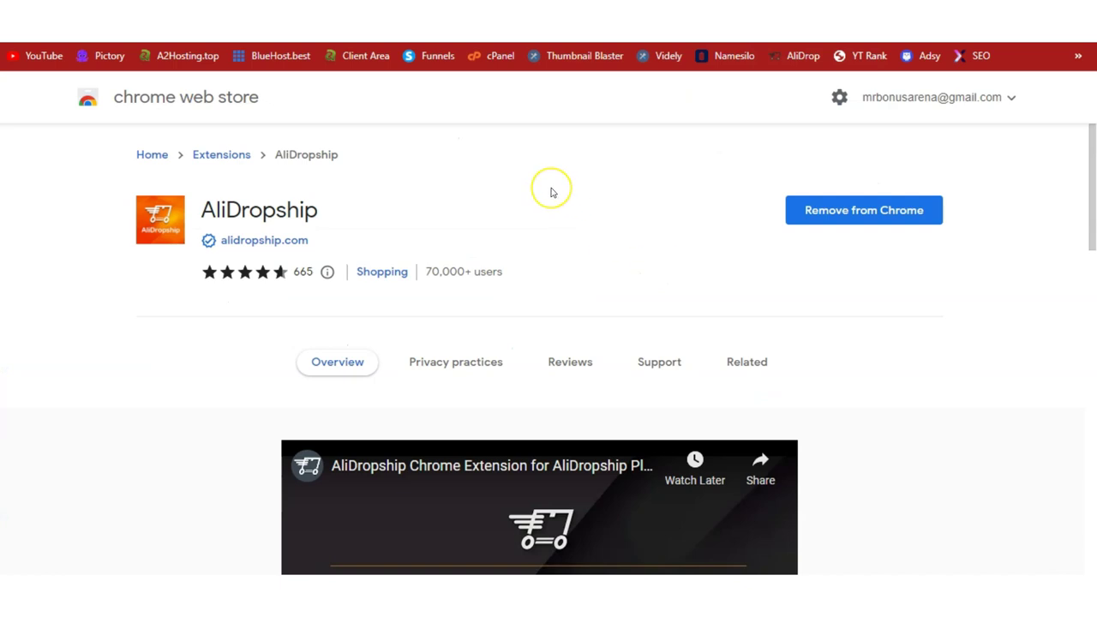
left_click(429, 179)
left_click(206, 209)
left_click(170, 103)
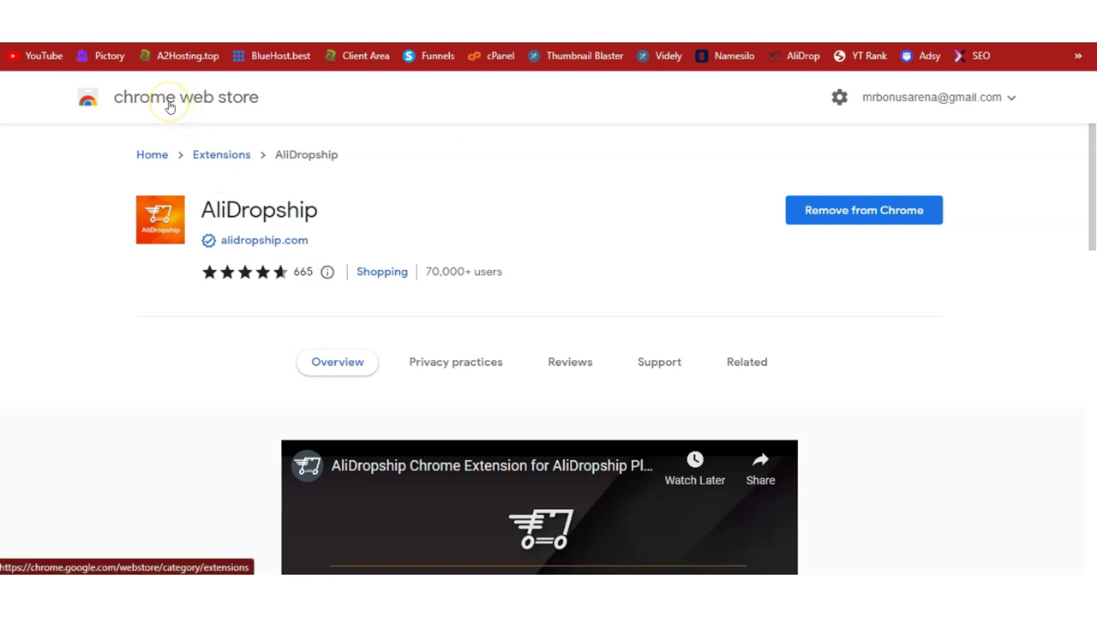
double_click(277, 213)
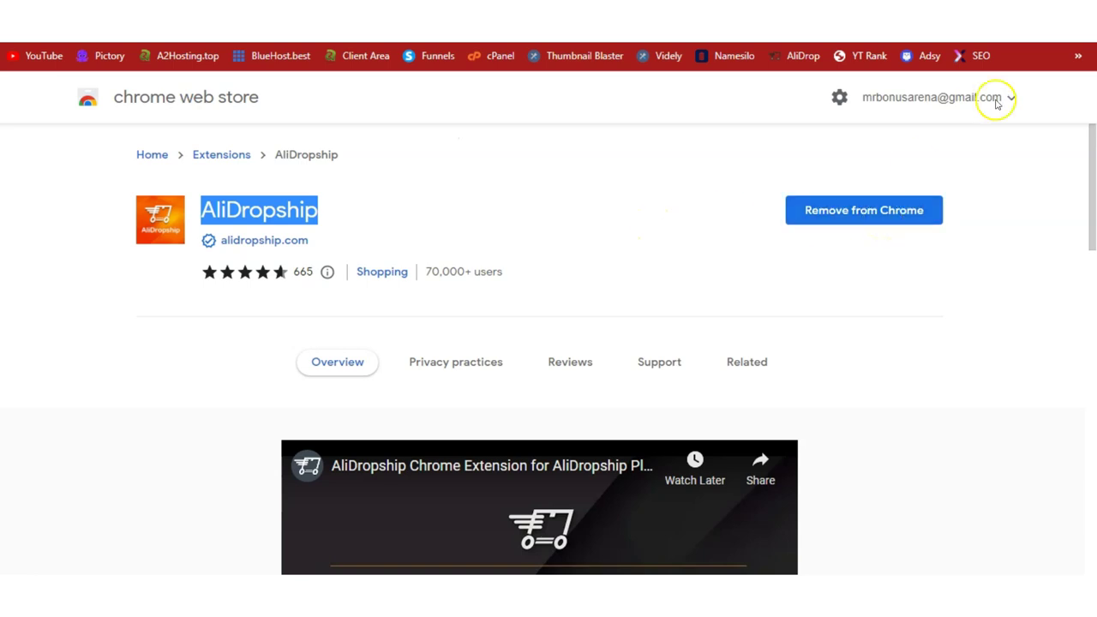
Step: Open the AliDropship browser extension and check its connected WordPress store and the field for adding another domain
left_click(1019, 26)
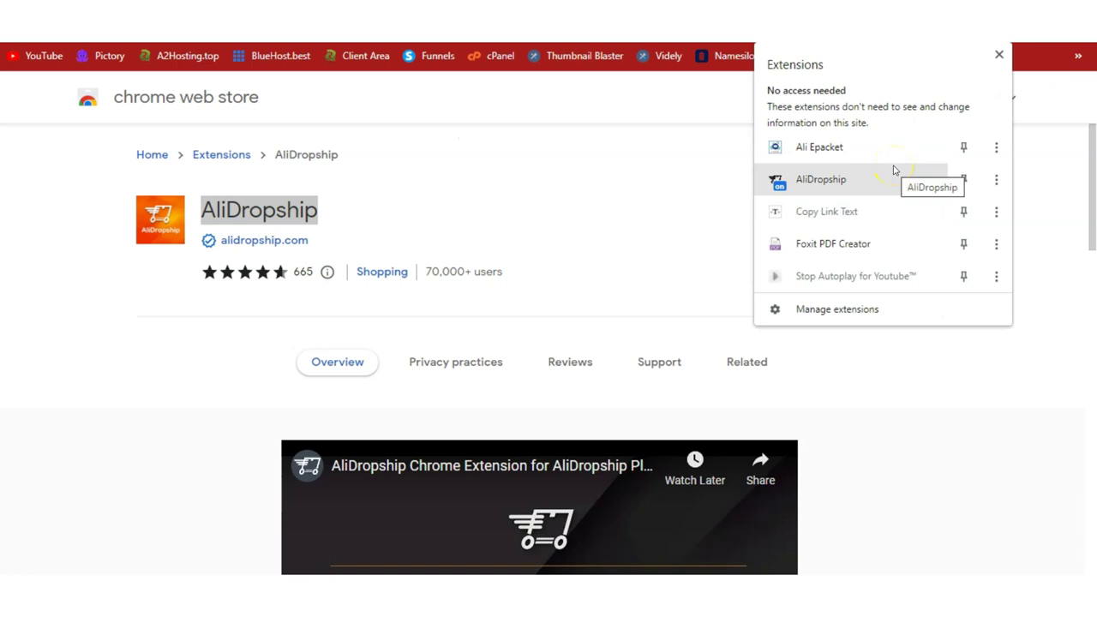
left_click(835, 189)
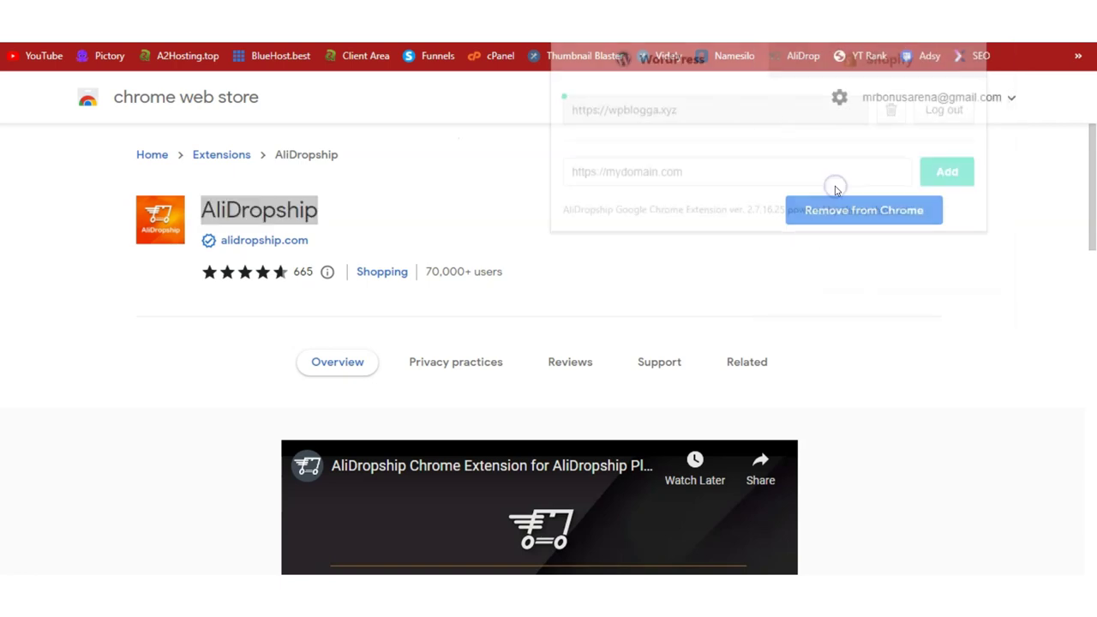
left_click(782, 182)
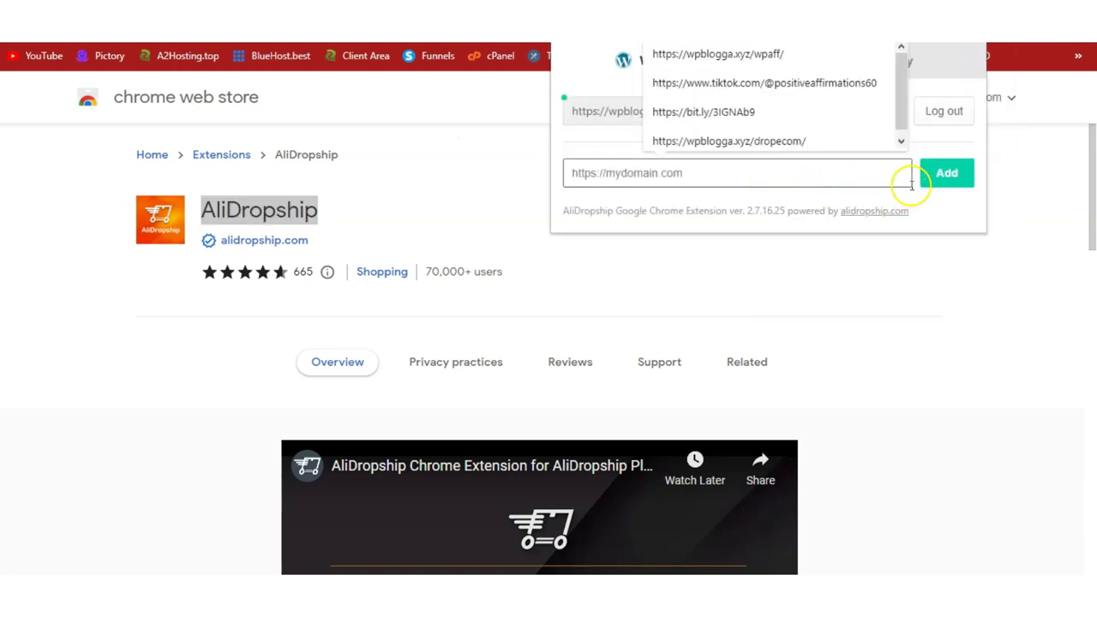
left_click(562, 151)
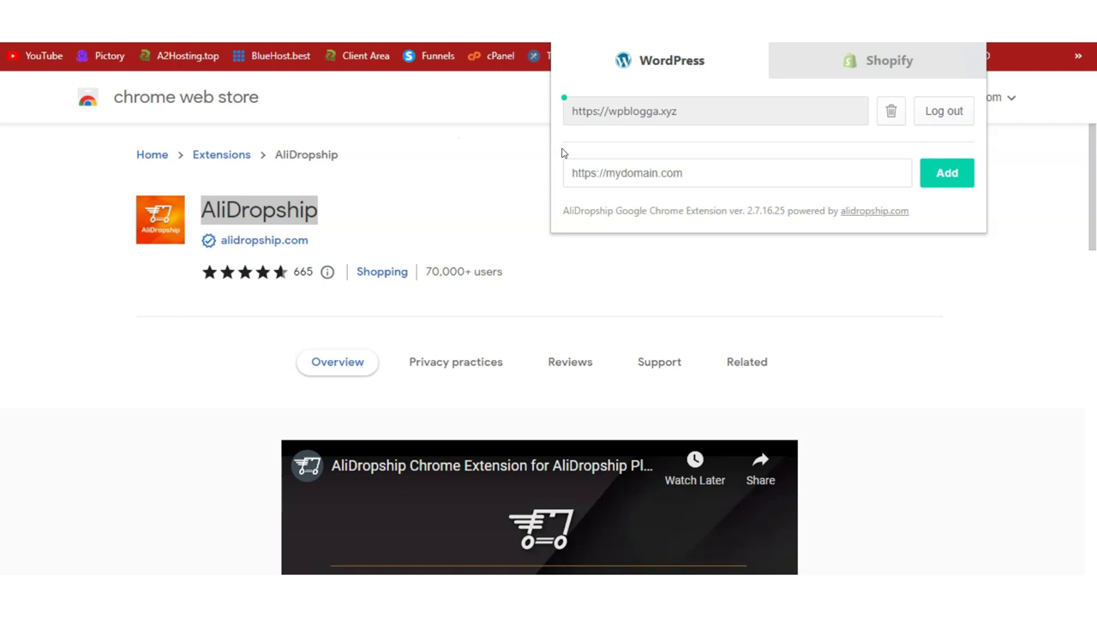
left_click(617, 143)
mouse_move(622, 146)
left_mouse_down()
mouse_move(660, 108)
mouse_move(632, 106)
left_mouse_up()
mouse_move(565, 103)
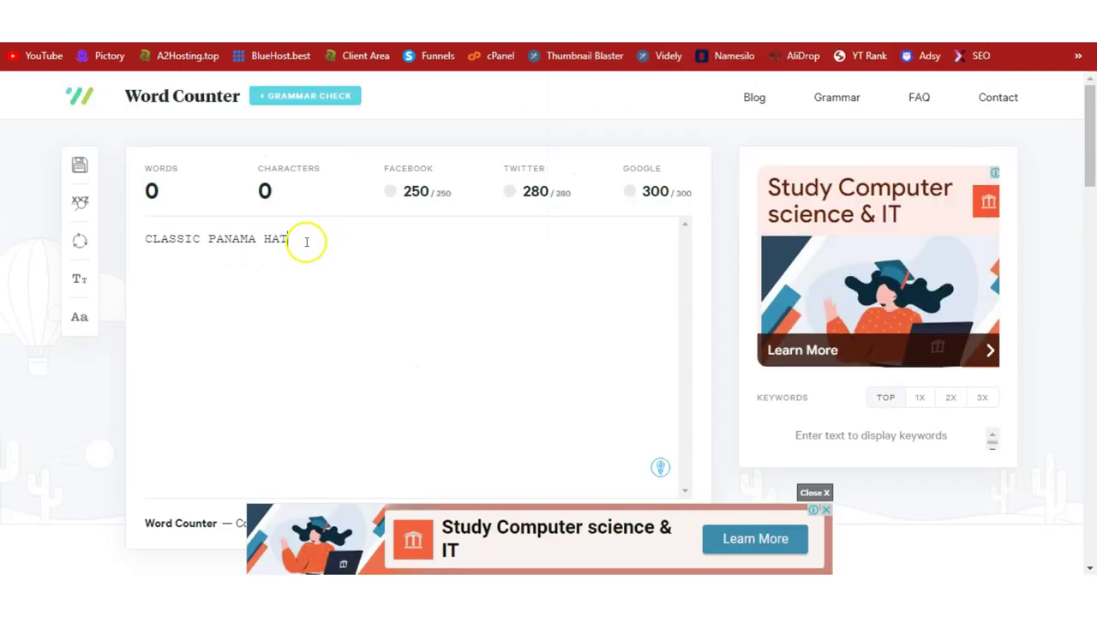
Step: Copy the text CLASSIC PANAMA HAT in Word Counter and return to the hat's AliExpress product page
triple_click(306, 242)
right_click(306, 242)
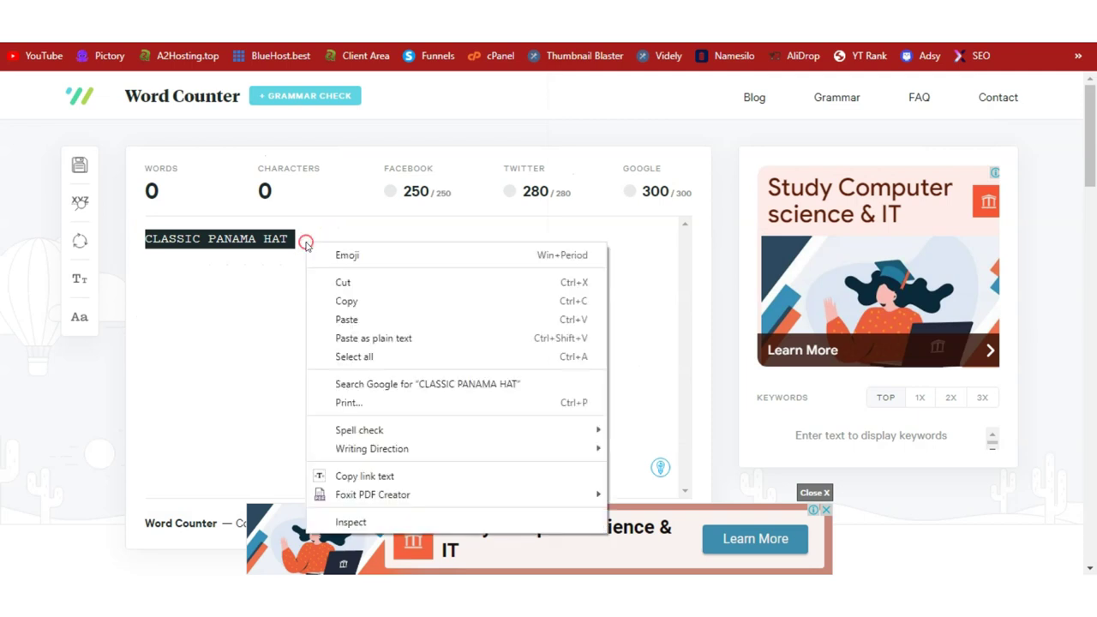
left_click(386, 303)
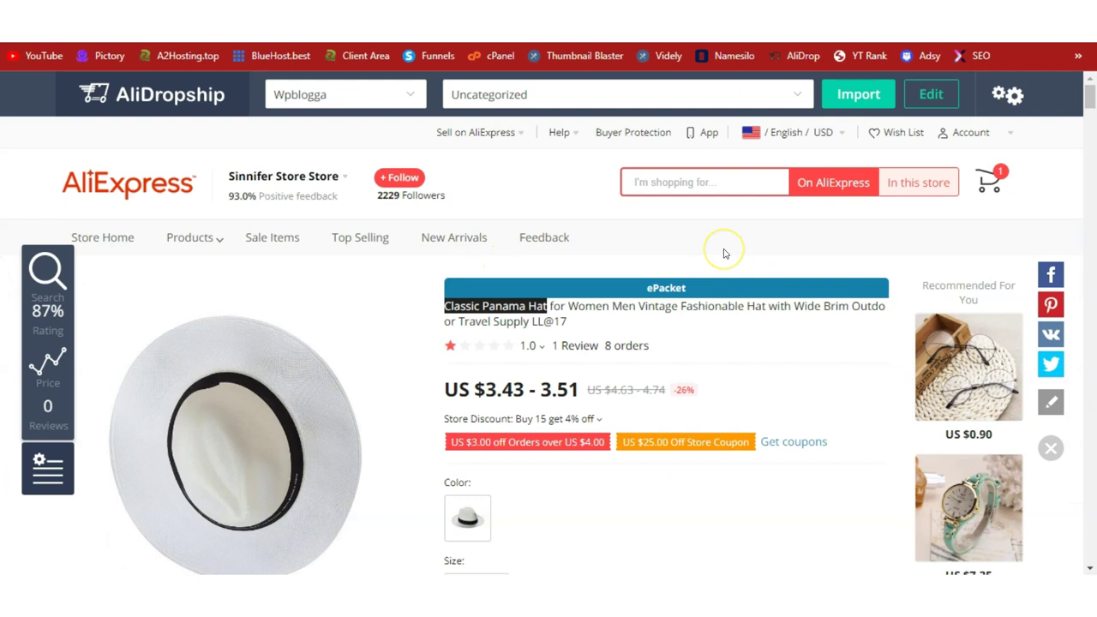
left_click(723, 250)
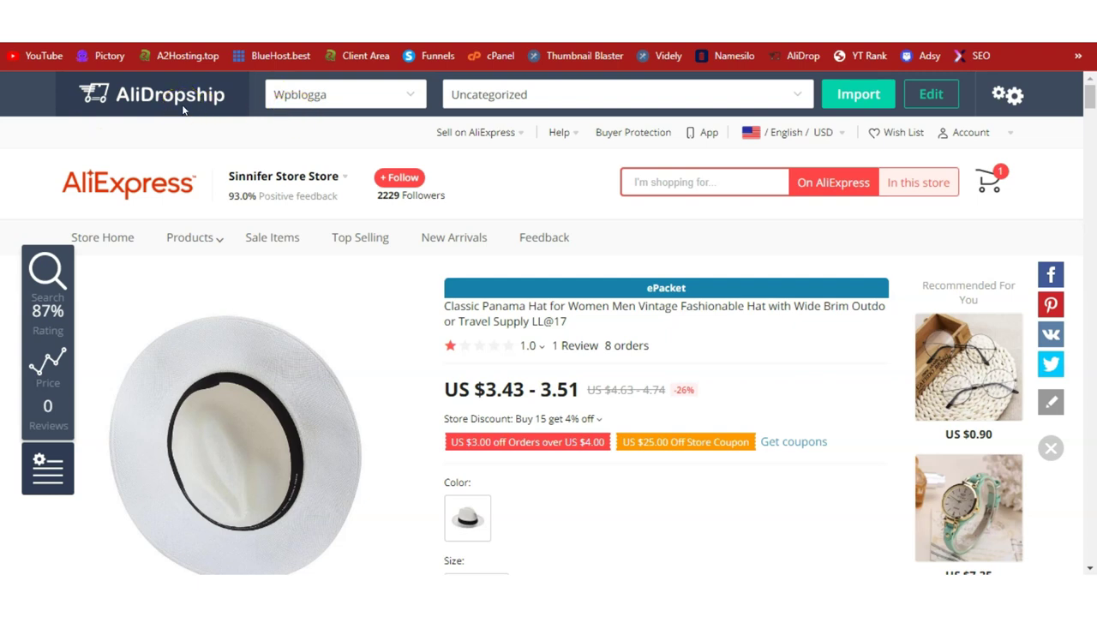
Step: Import the Panama hat from AliExpress into the Wpblogga store under the Uncategorized category
left_click(295, 95)
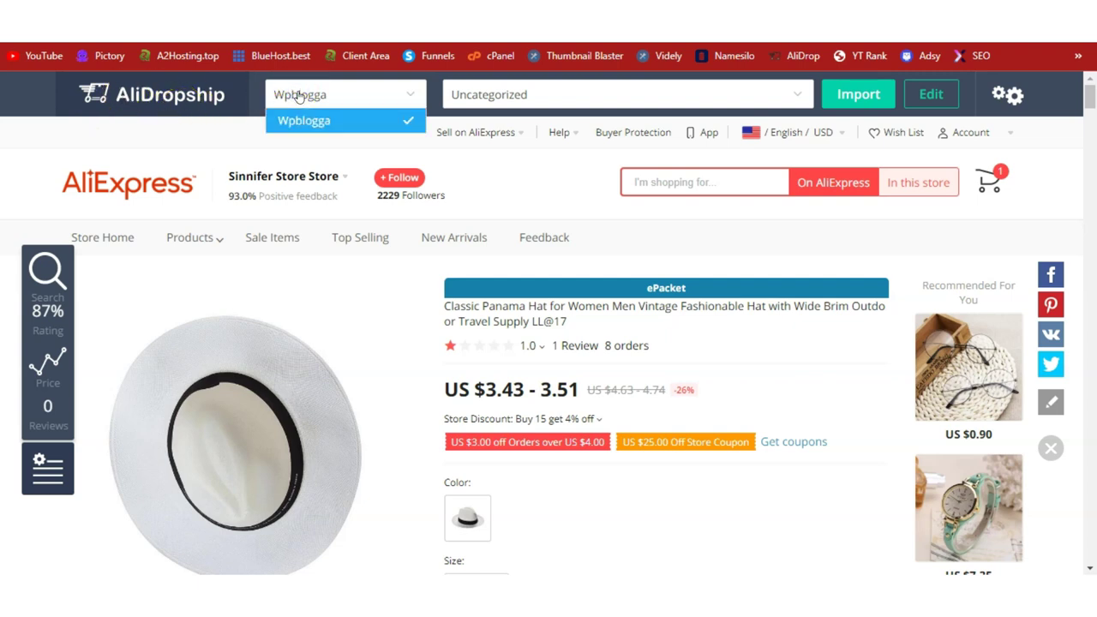
left_click(297, 96)
left_click(485, 93)
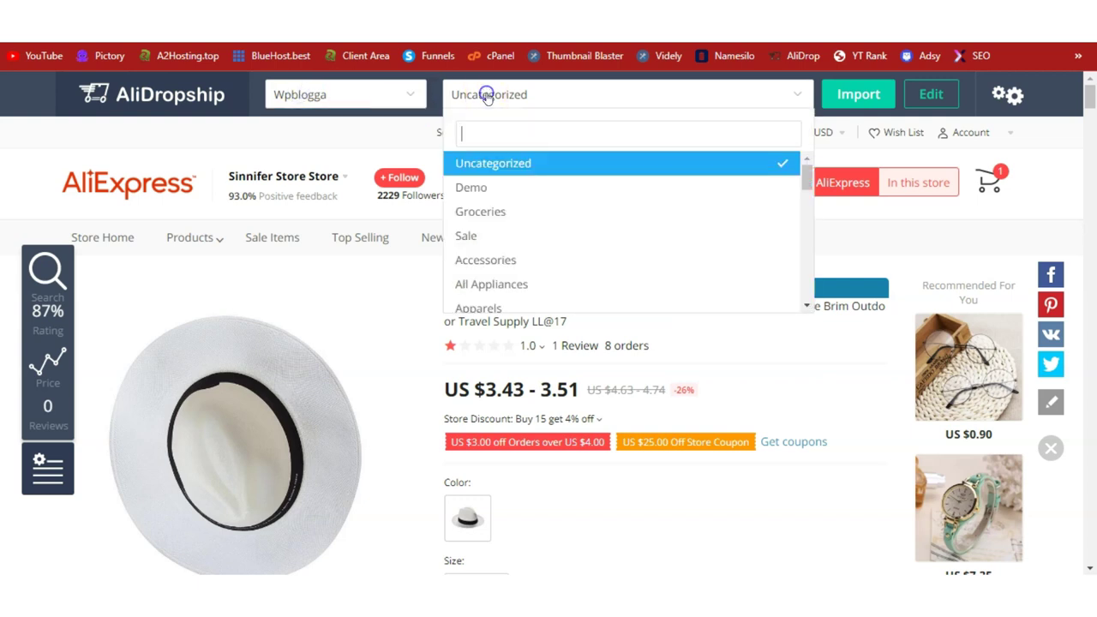
left_click_drag(806, 171, 803, 146)
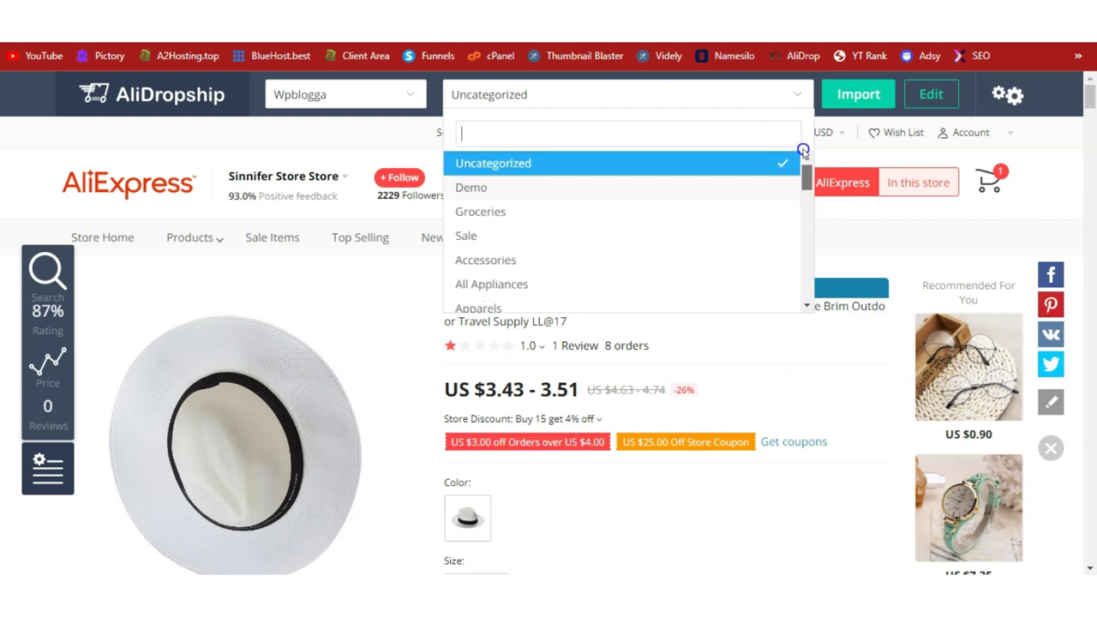
left_click(543, 166)
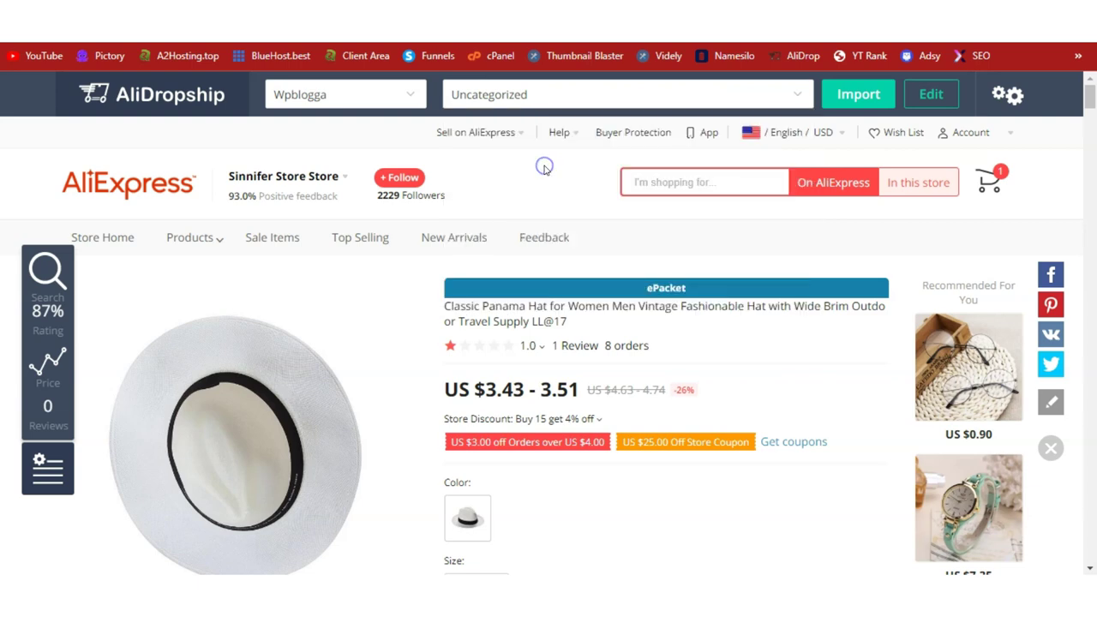
left_click(853, 98)
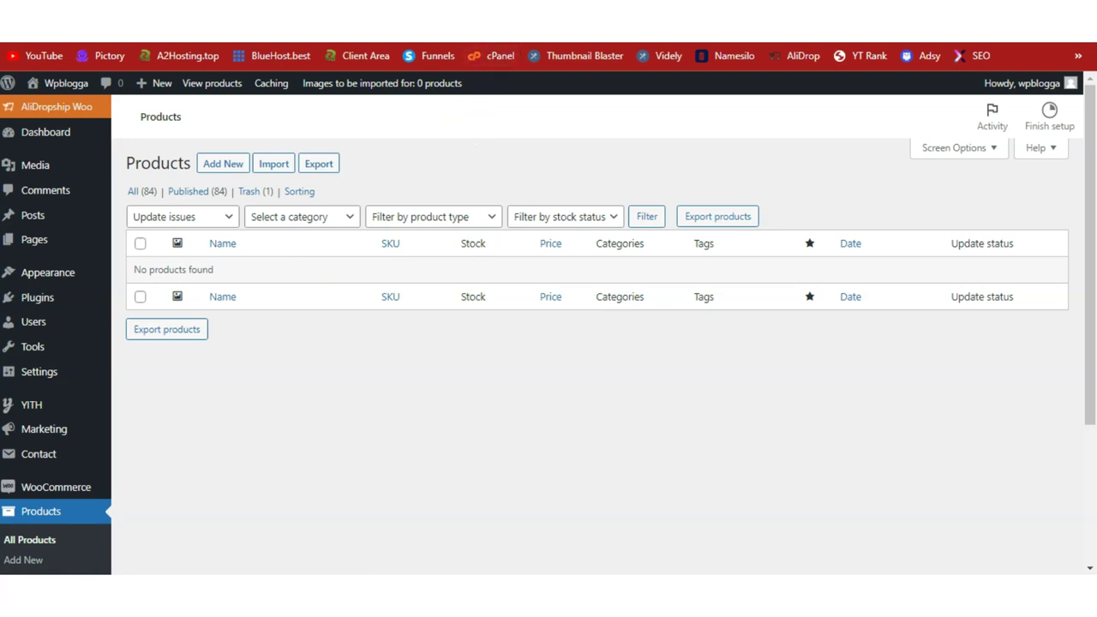
Step: Refresh the WooCommerce product list in the WordPress admin and check the imported hat's price
key("F5")
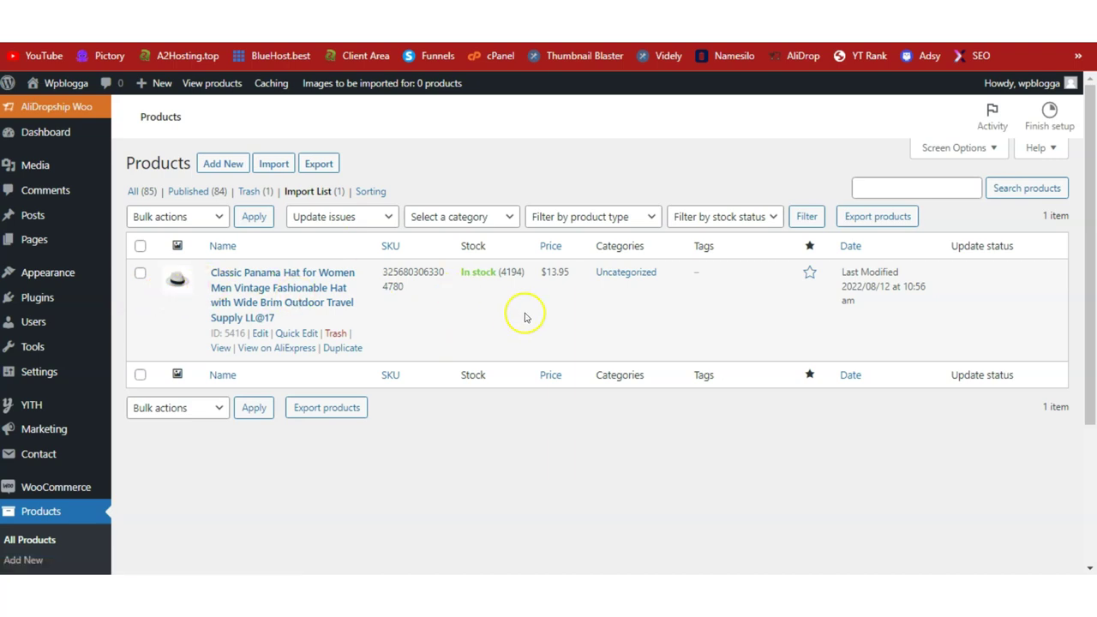
left_click_drag(541, 272, 574, 275)
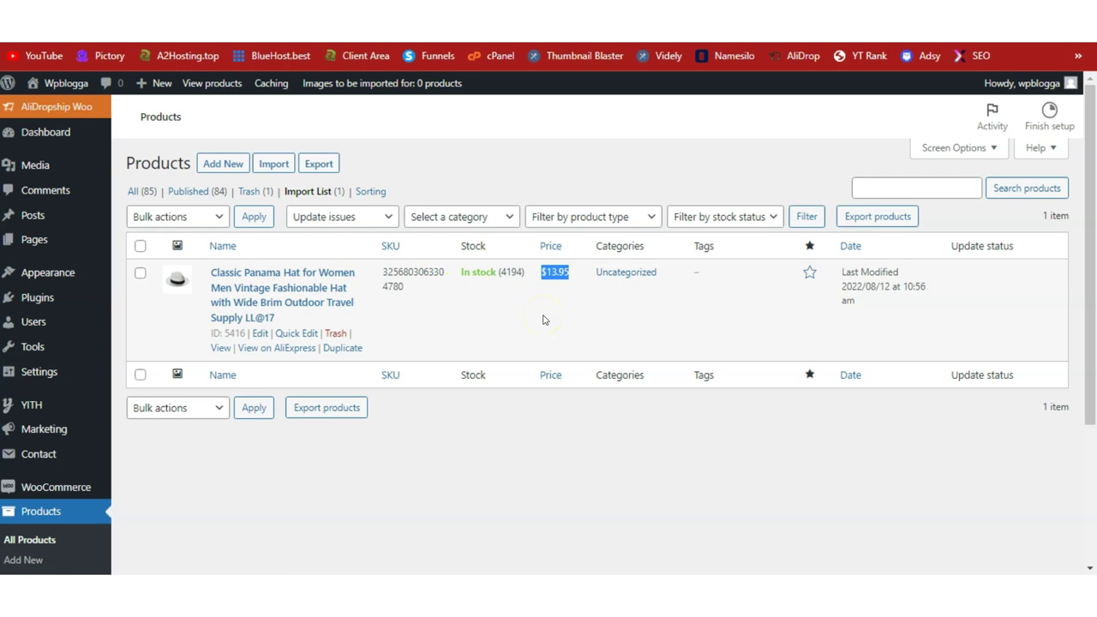
right_click(559, 272)
Step: Quick-edit the imported hat, setting both its title and slug to CLASSIC PANAMA HAT
left_click(303, 334)
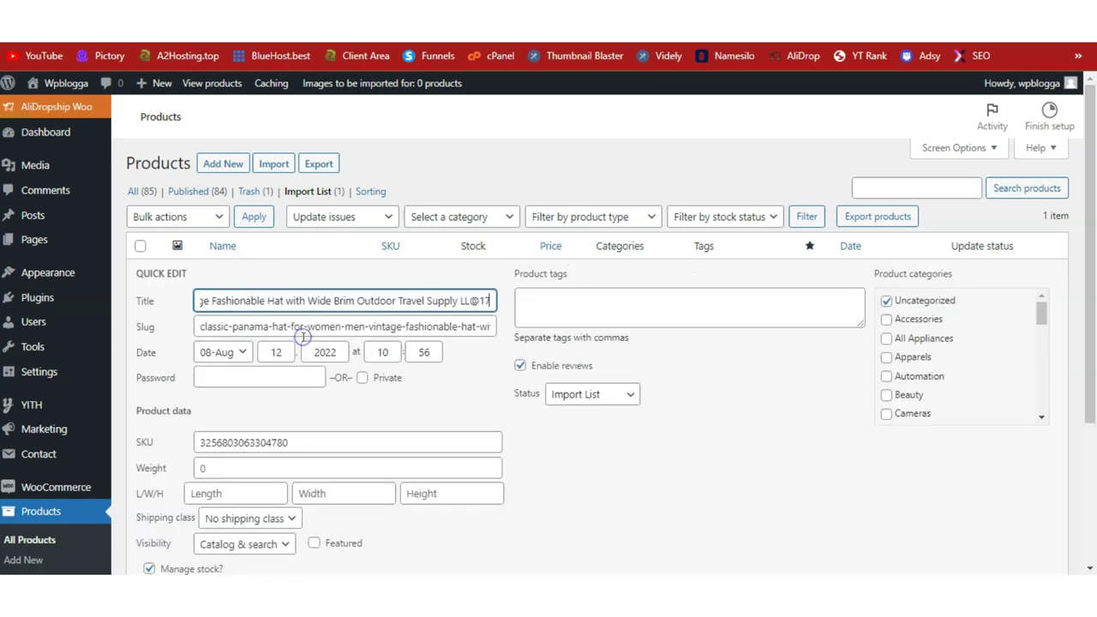
triple_click(359, 300)
type("CLASSIC PANAMA HAT")
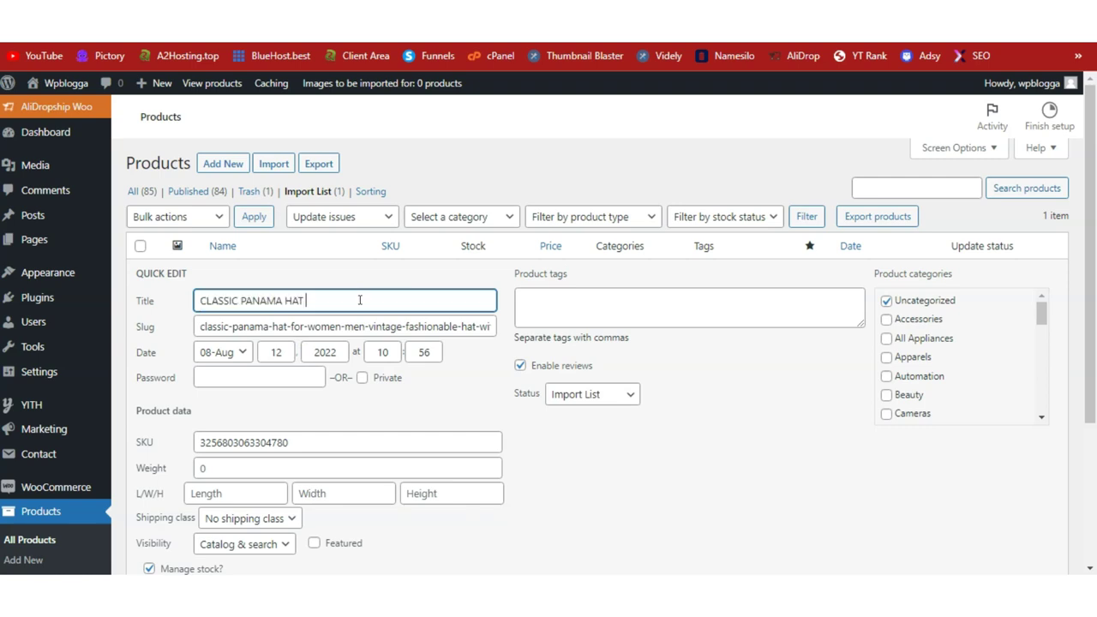
triple_click(356, 325)
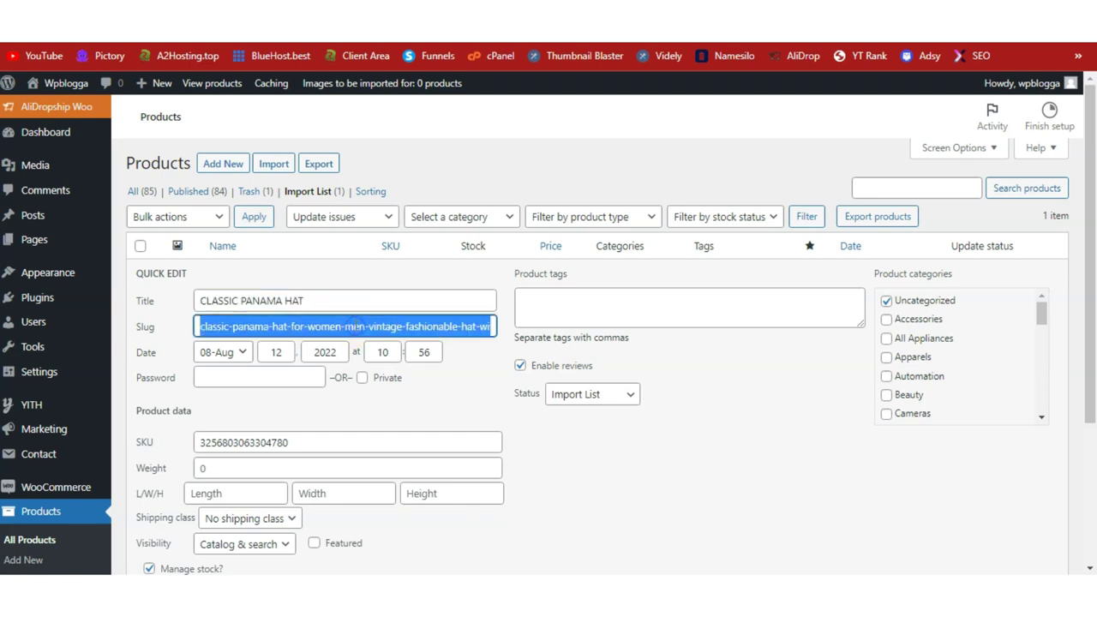
key("ctrl+v")
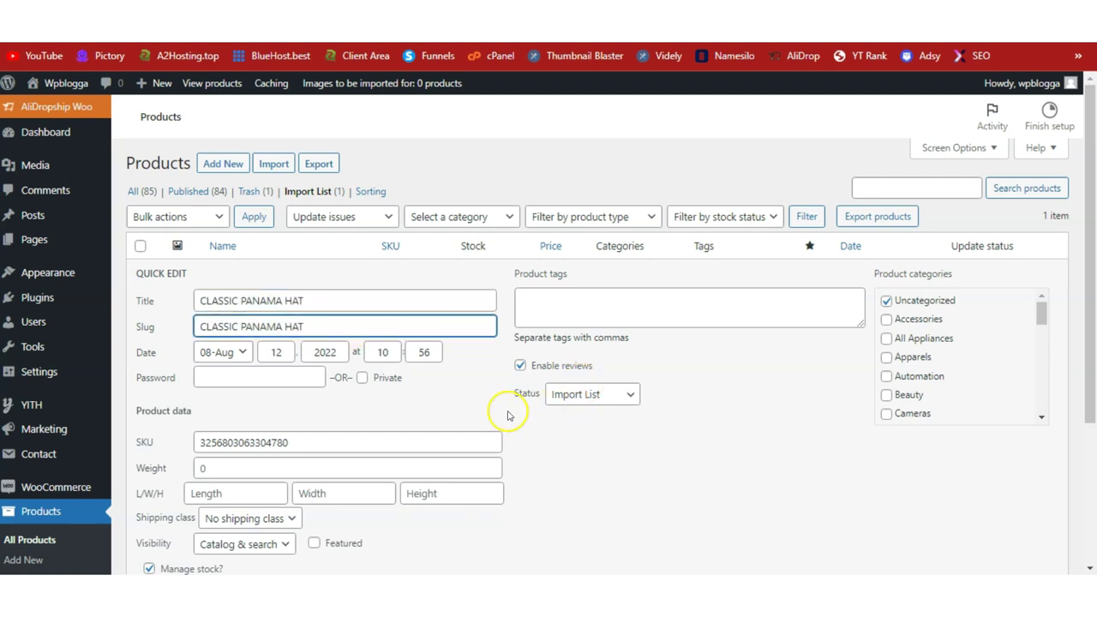
Step: Set the hat's status to Published and save the quick edit
left_click(563, 400)
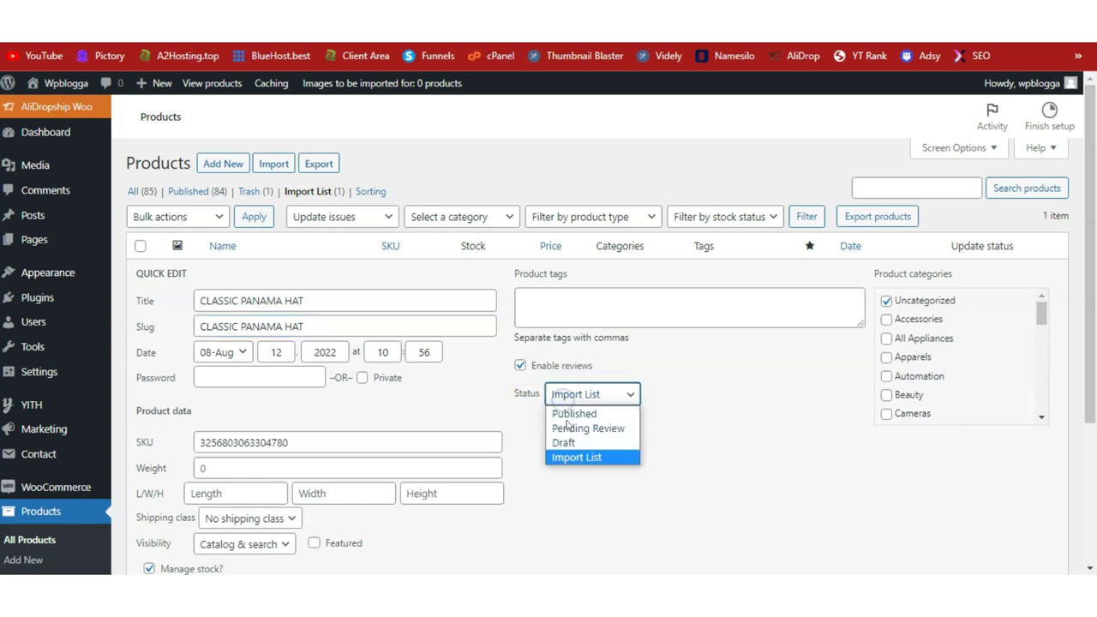
left_click(574, 414)
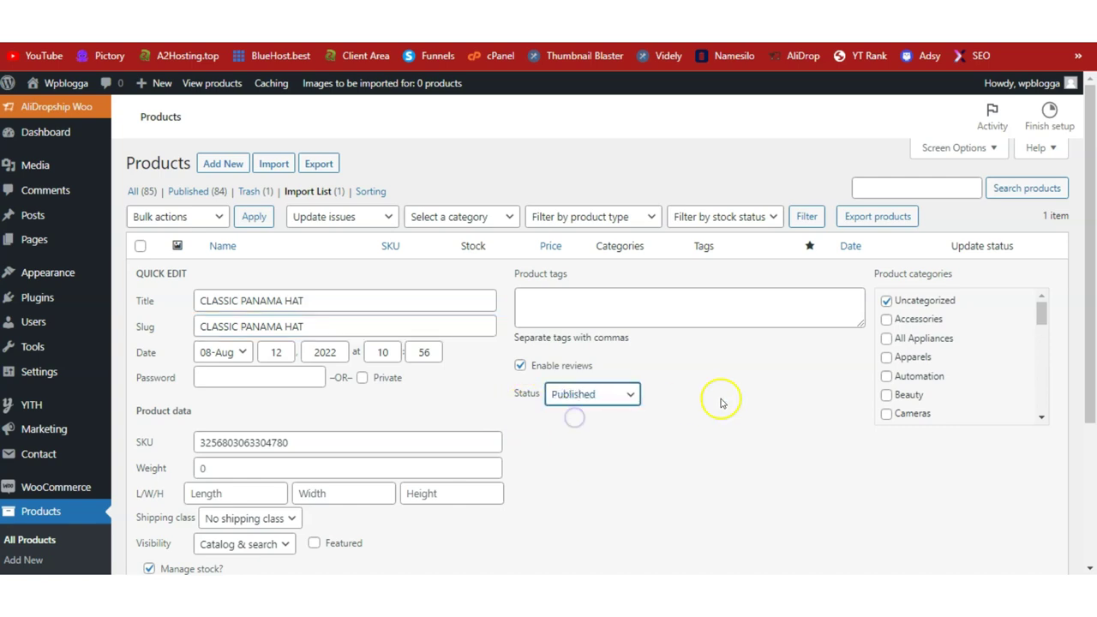
left_click_drag(1095, 237, 1089, 343)
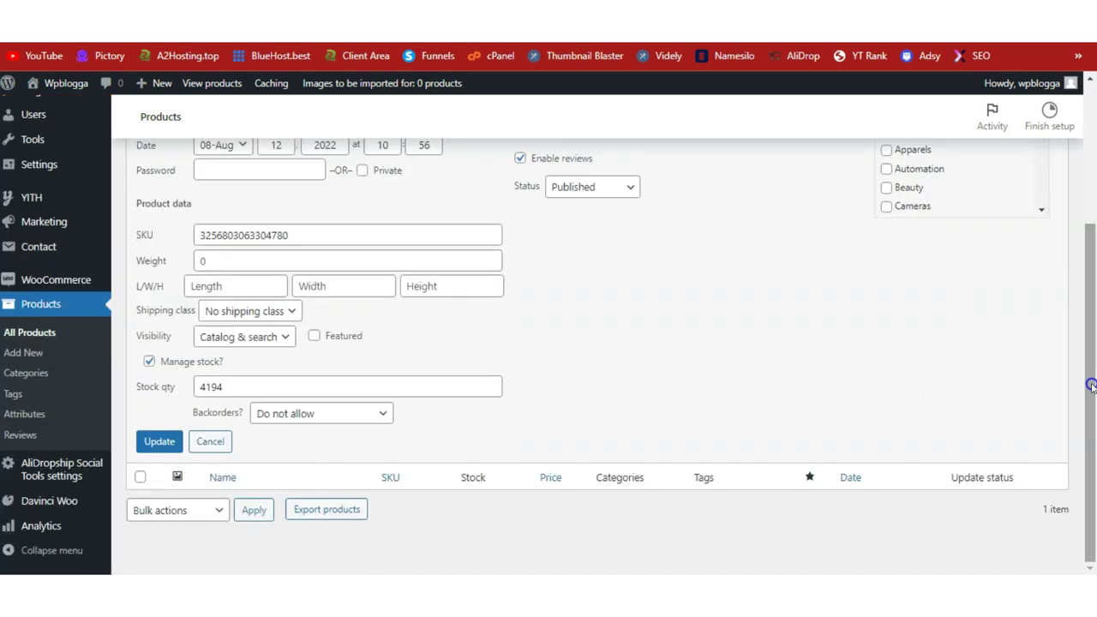
left_click(181, 441)
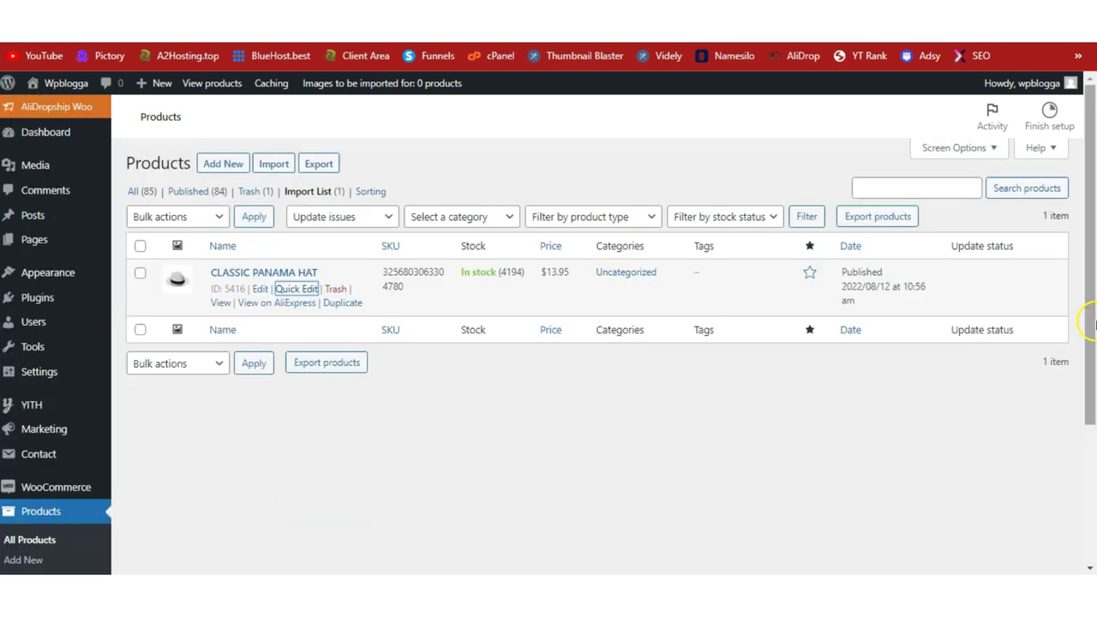
Step: Open the published hat's store page in a new tab and check the contact phone number in its header
left_click(220, 302)
right_click(220, 303)
left_click(241, 310)
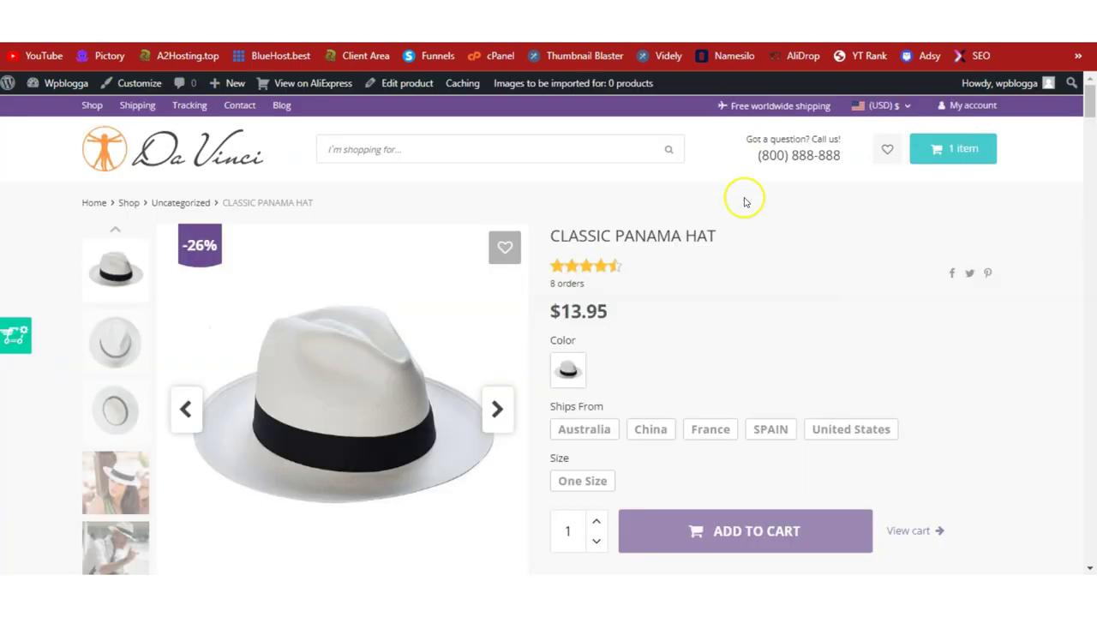
left_click(1092, 98)
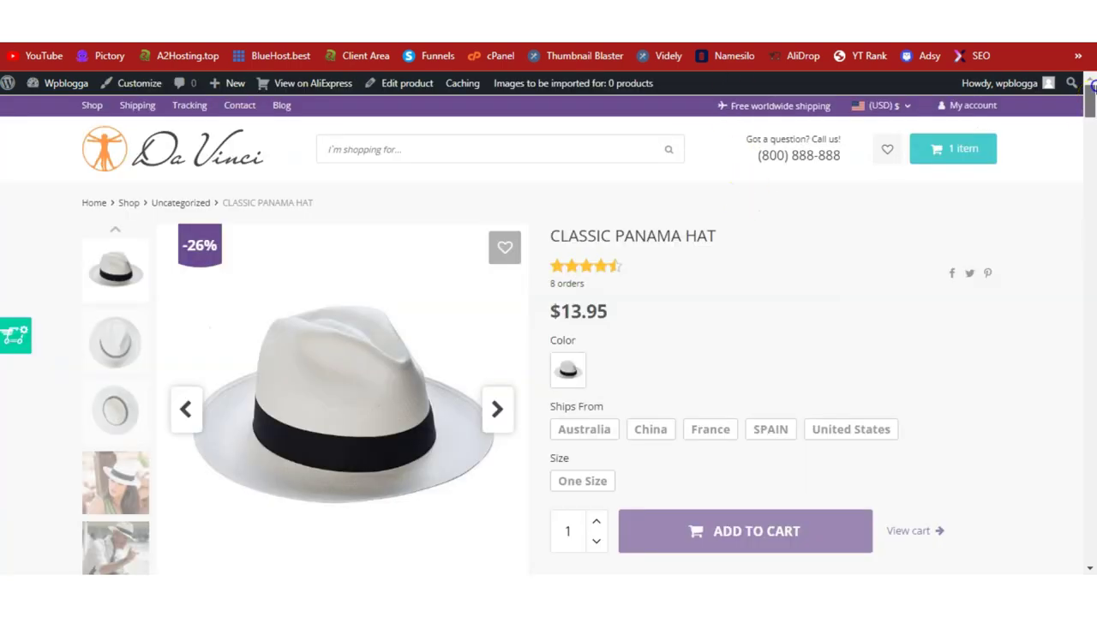
mouse_move(1093, 81)
left_mouse_down()
mouse_move(1093, 176)
mouse_move(1093, 101)
left_mouse_up()
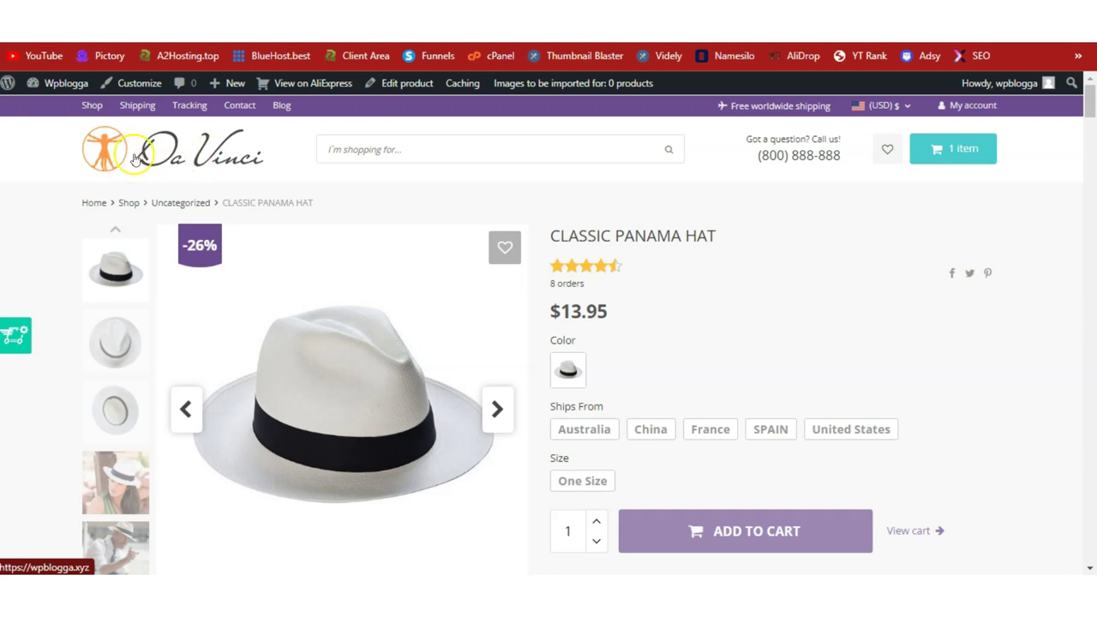
left_click(794, 169)
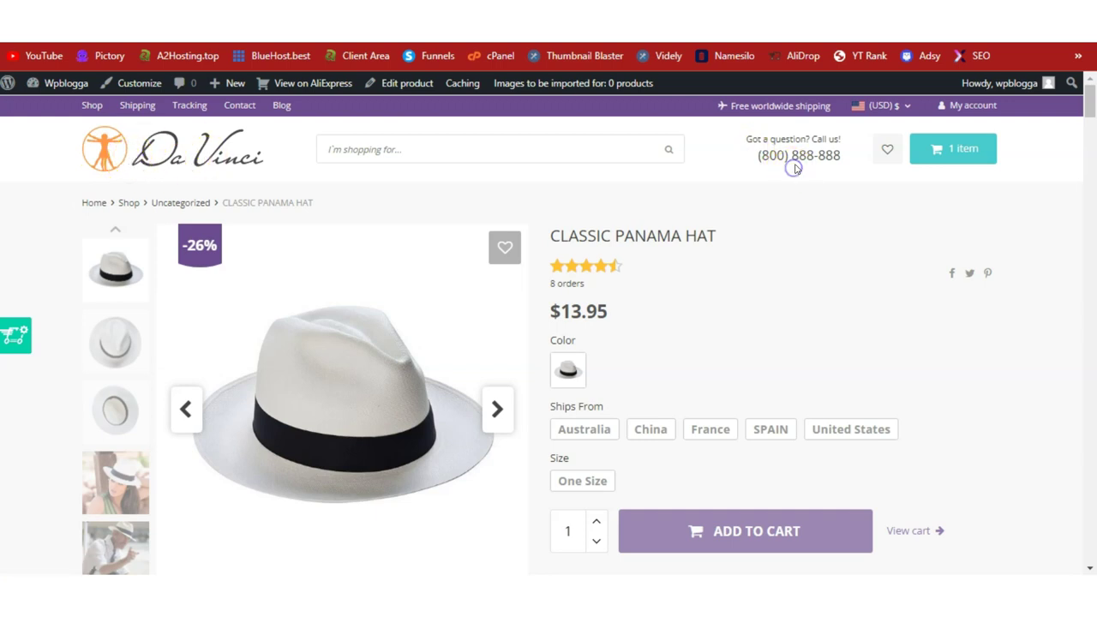
triple_click(794, 167)
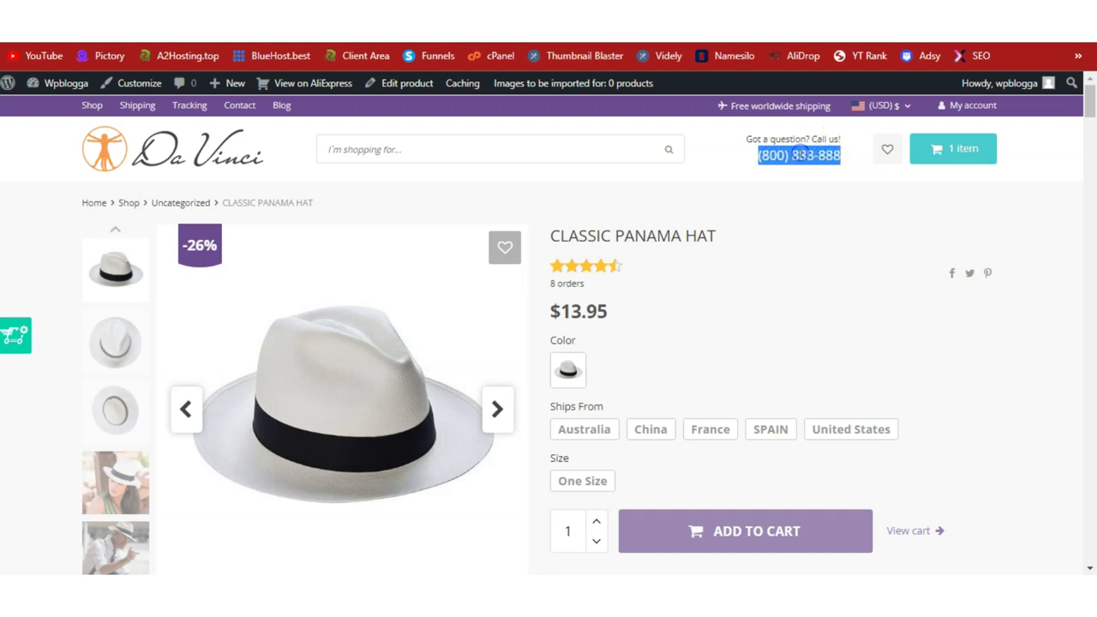
mouse_move(1088, 90)
left_mouse_down()
mouse_move(1091, 375)
mouse_move(1093, 83)
left_mouse_up()
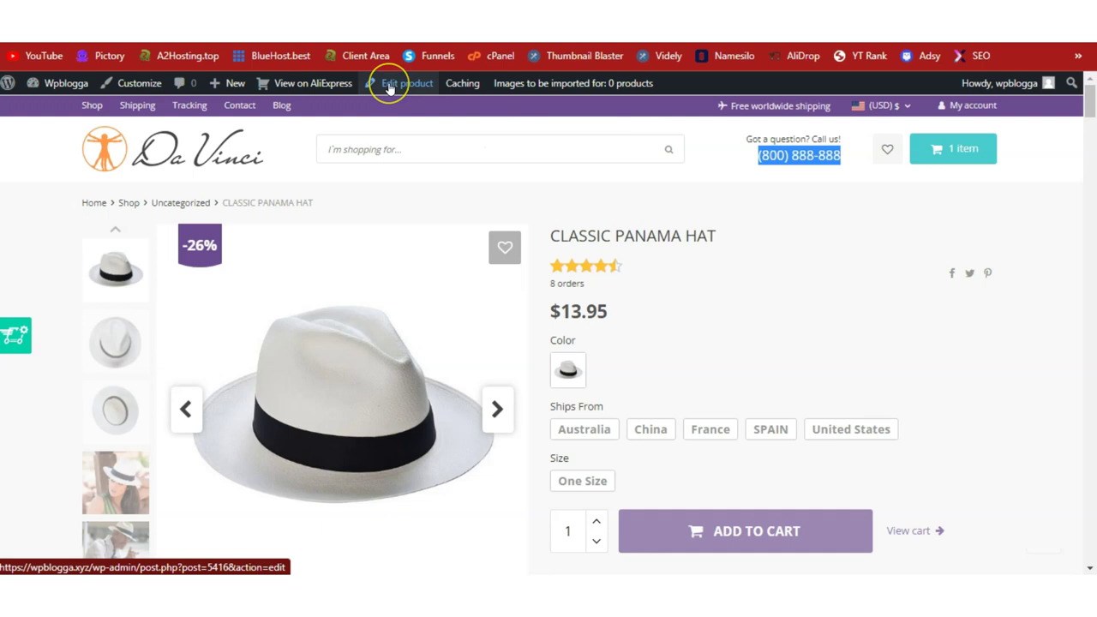
Step: Check the hat's title, price and Ships From options on its store page
triple_click(640, 235)
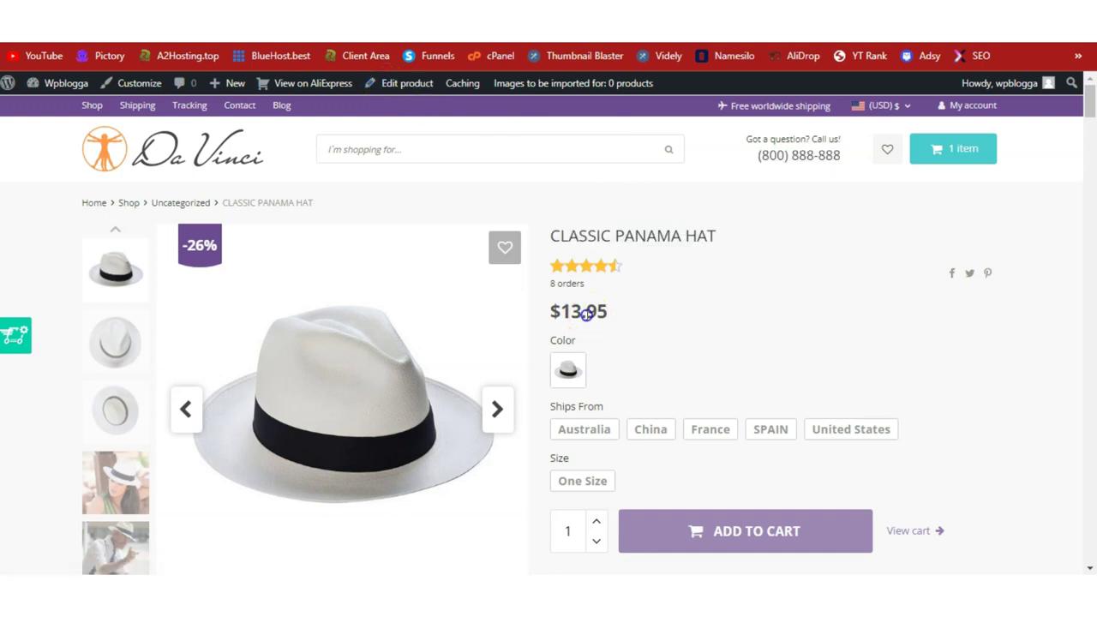
double_click(591, 311)
triple_click(587, 408)
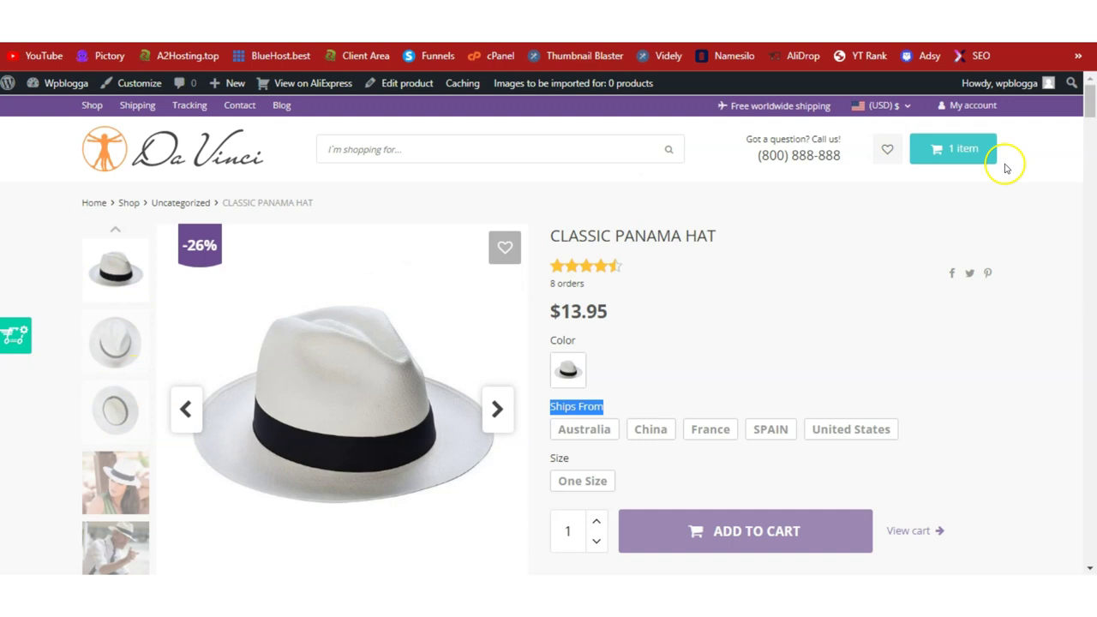
Step: Review the hat's product details and its Shipping & Payment information, and return to the product's purchase options
scroll(1088, 97, "down", 7)
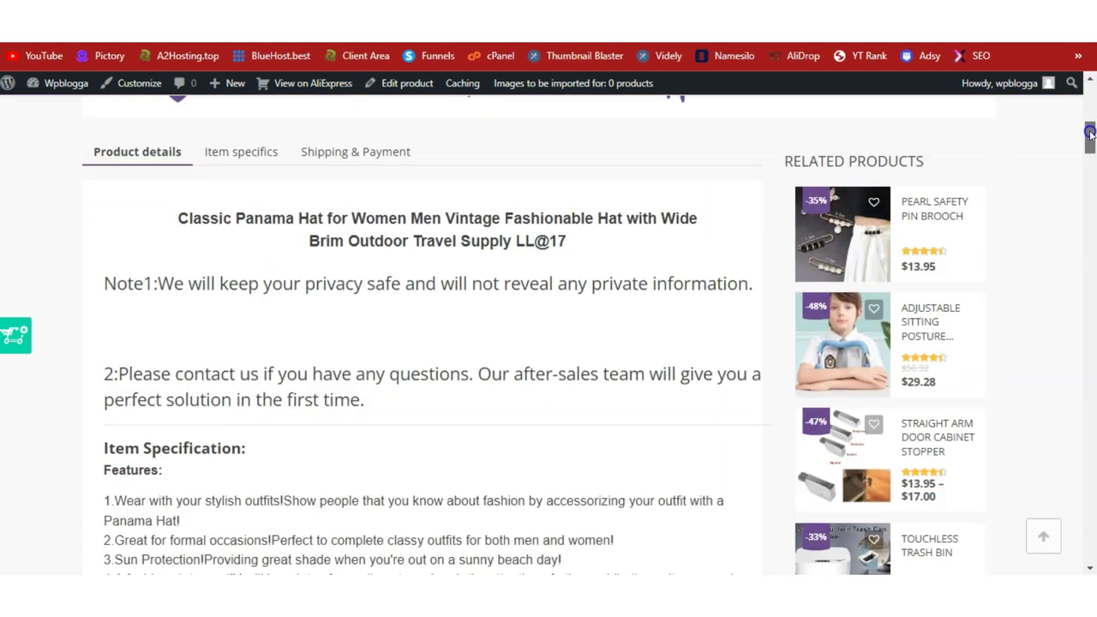
left_click(291, 152)
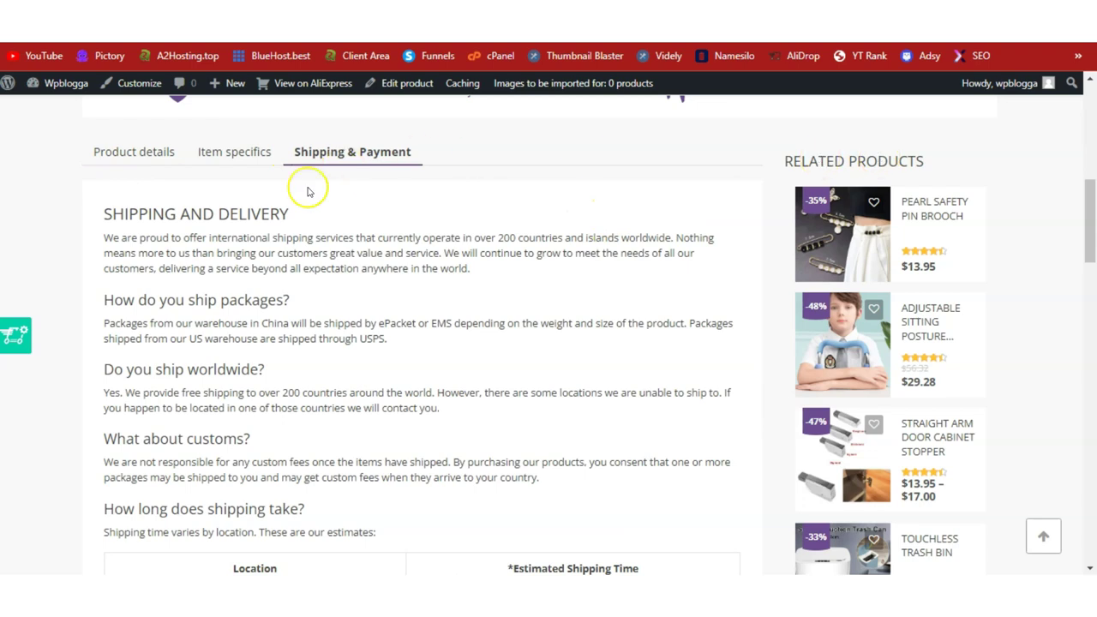
left_click(142, 153)
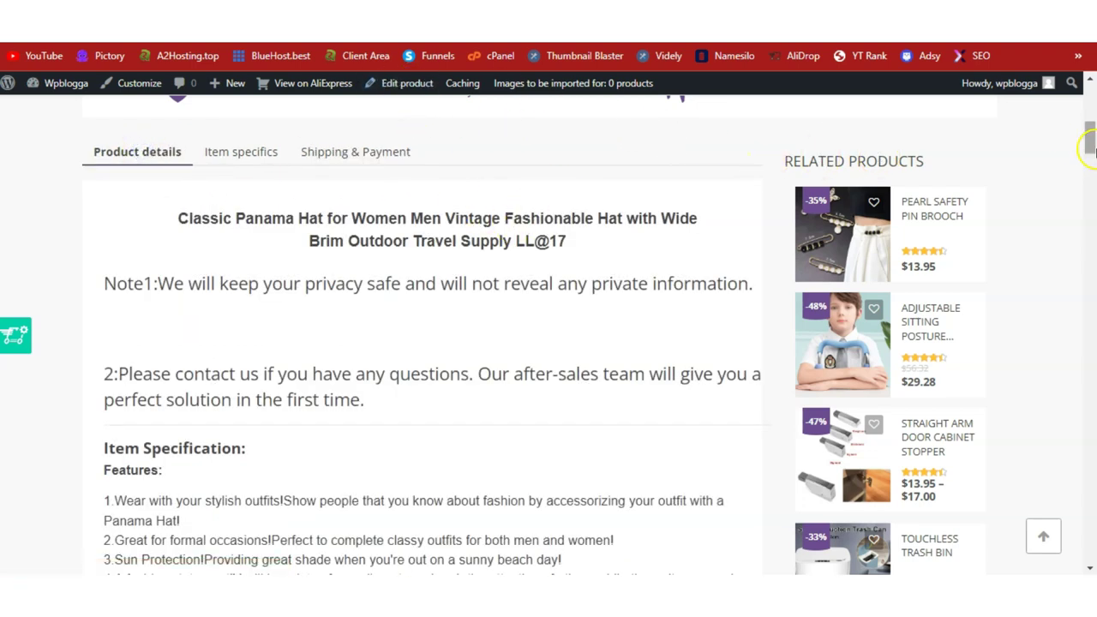
left_click_drag(1089, 137, 1090, 114)
left_click(1024, 269)
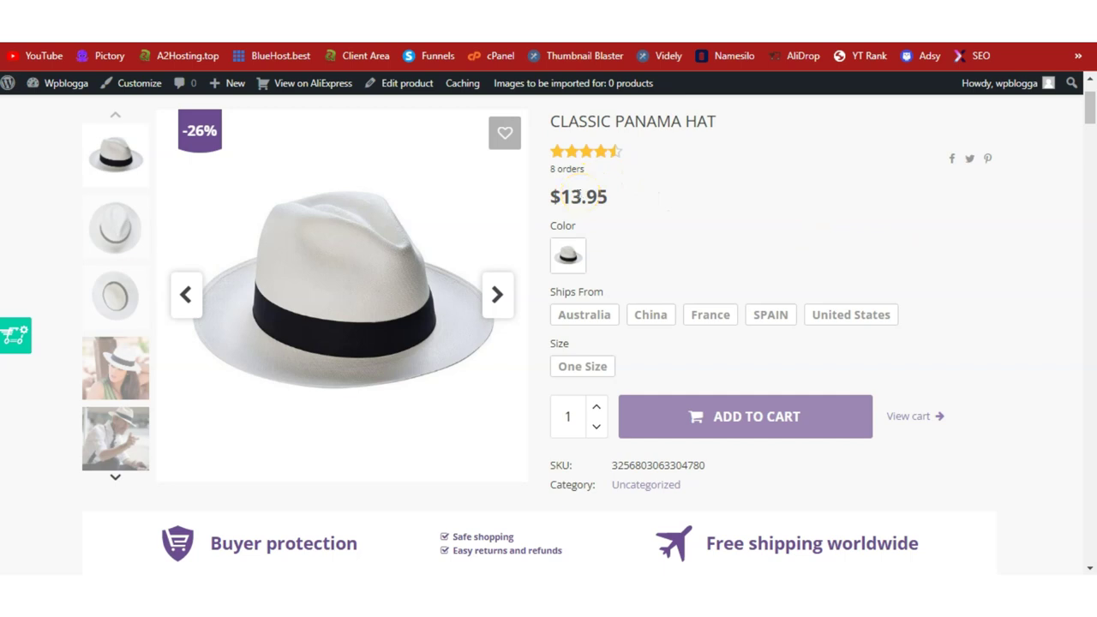
Step: Choose the white color, shipping from China and One Size for the hat, and check the price for that variation
left_click_drag(580, 196, 602, 196)
left_click(653, 322)
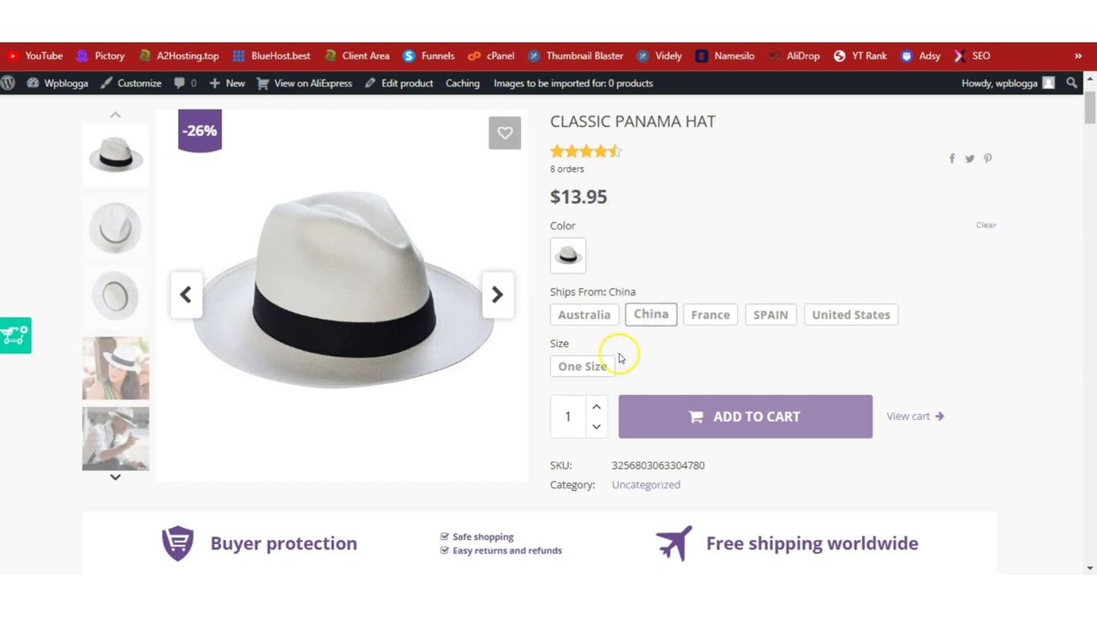
left_click(570, 262)
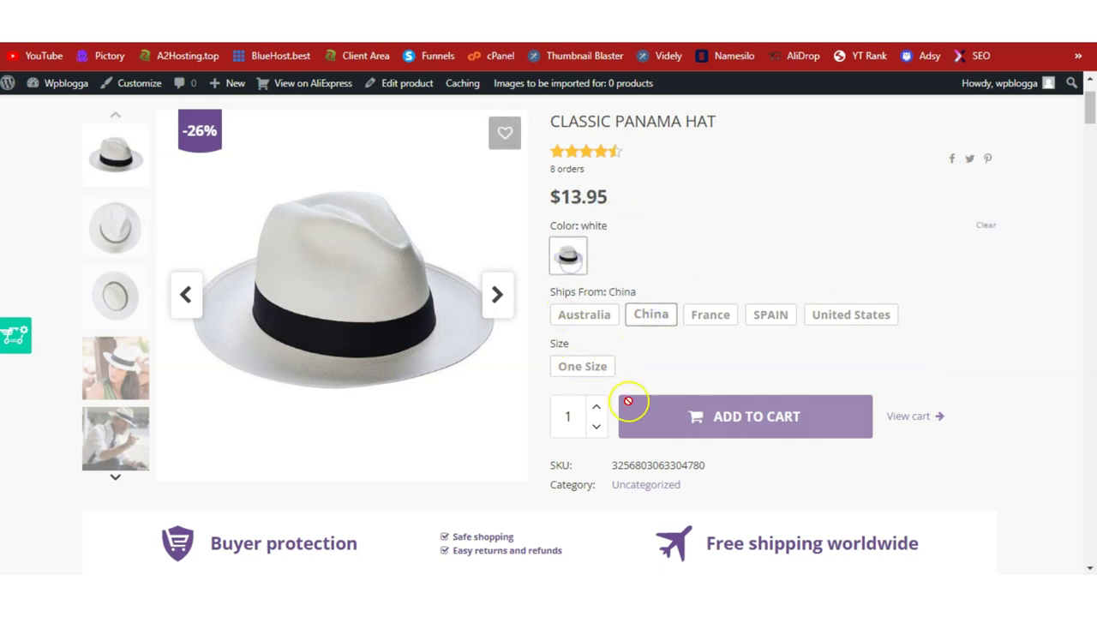
left_click(590, 372)
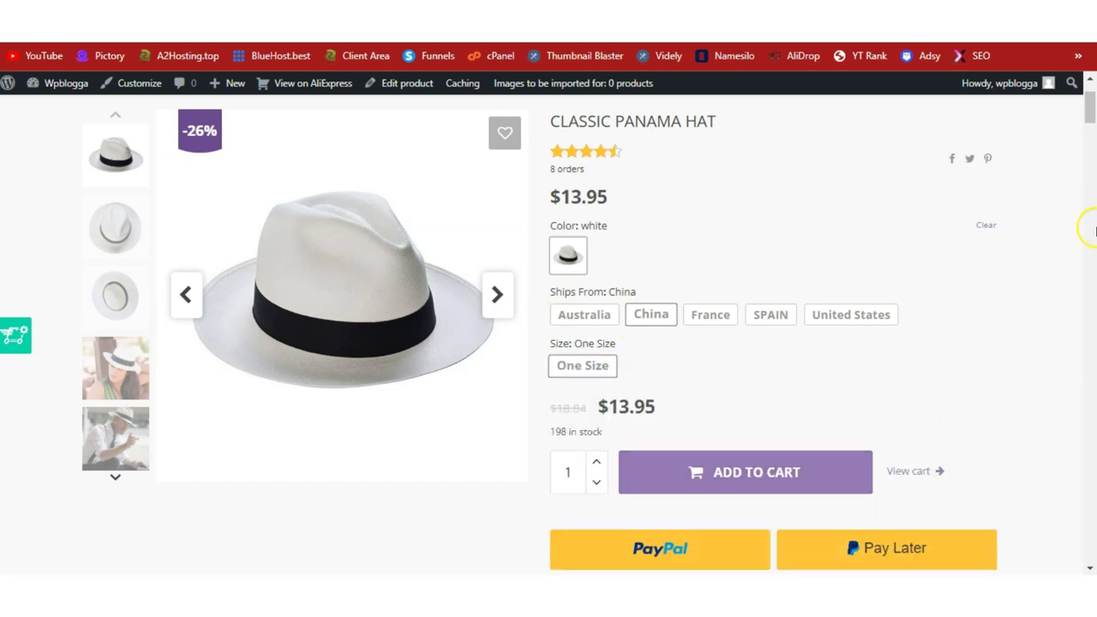
left_click_drag(1089, 110, 1080, 128)
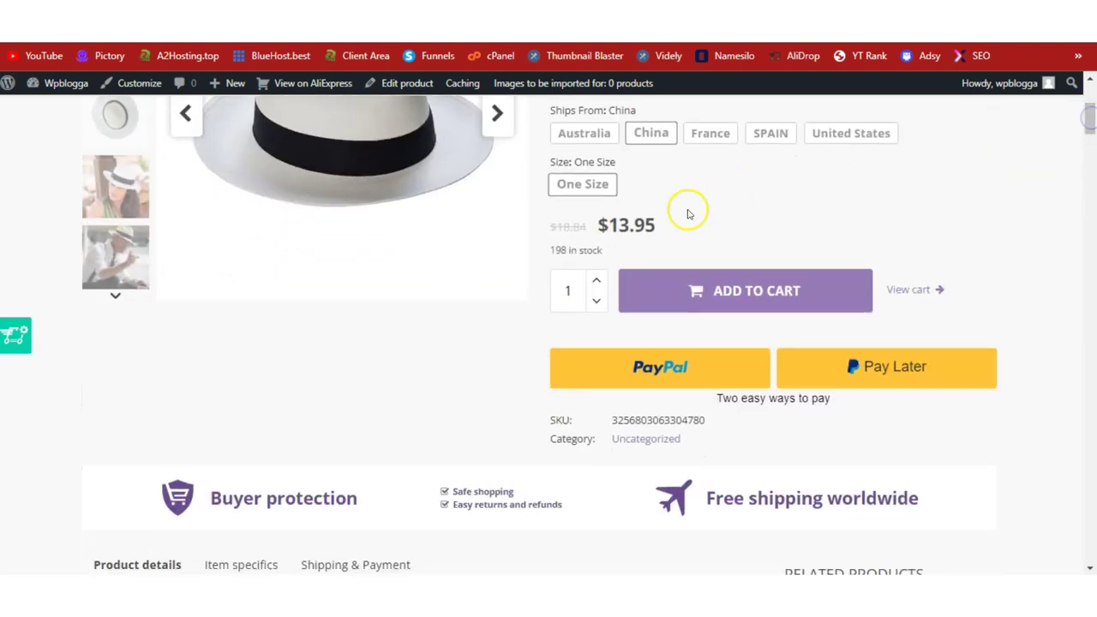
double_click(632, 227)
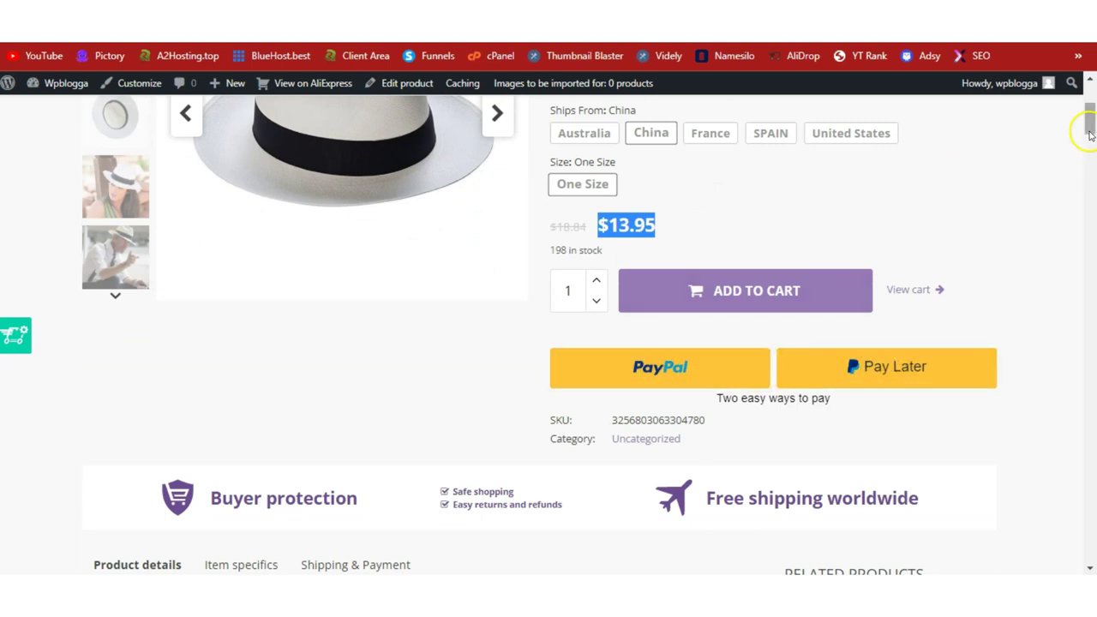
Step: Switch to the Shoutcart influencers page and read its heading about buying shoutouts from social media influencers
scroll(1088, 124, "up", 1)
left_click_drag(1088, 124, 1086, 106)
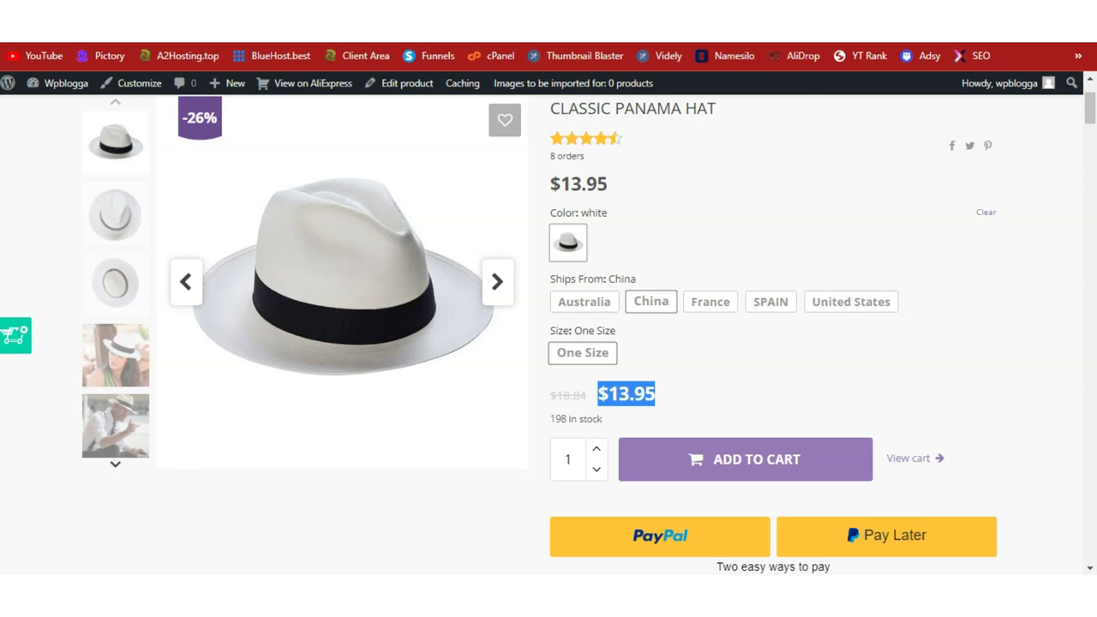
left_click(797, 26)
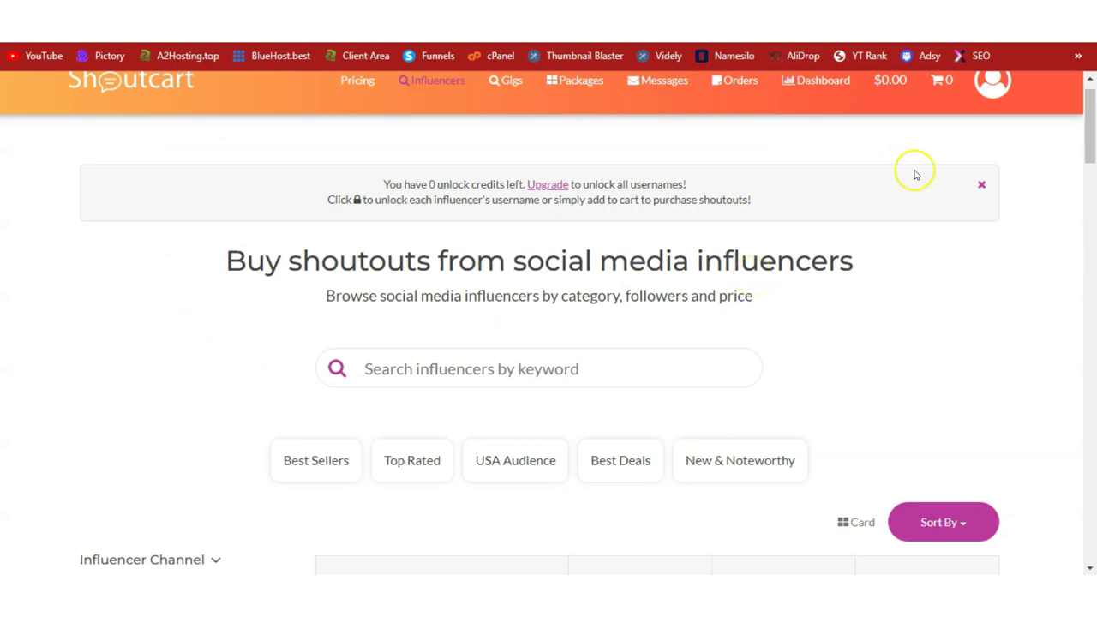
scroll(1088, 129, "up", 1)
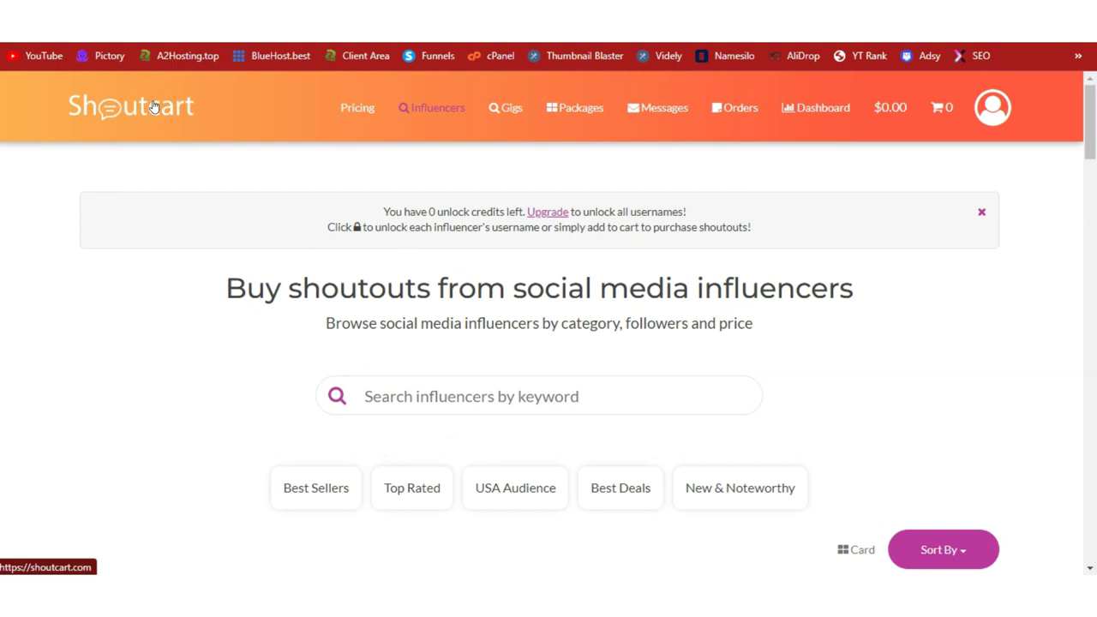
triple_click(314, 288)
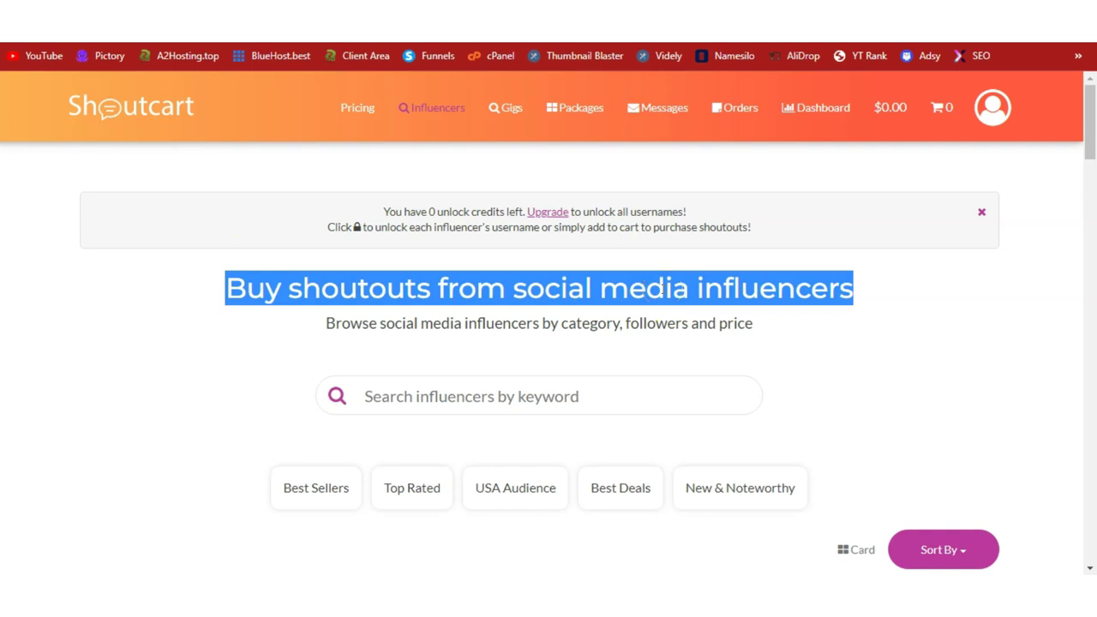
left_click(985, 291)
Step: Review Shoutcart's influencer filters for channel, categories and demographics
left_click_drag(1088, 133, 1087, 184)
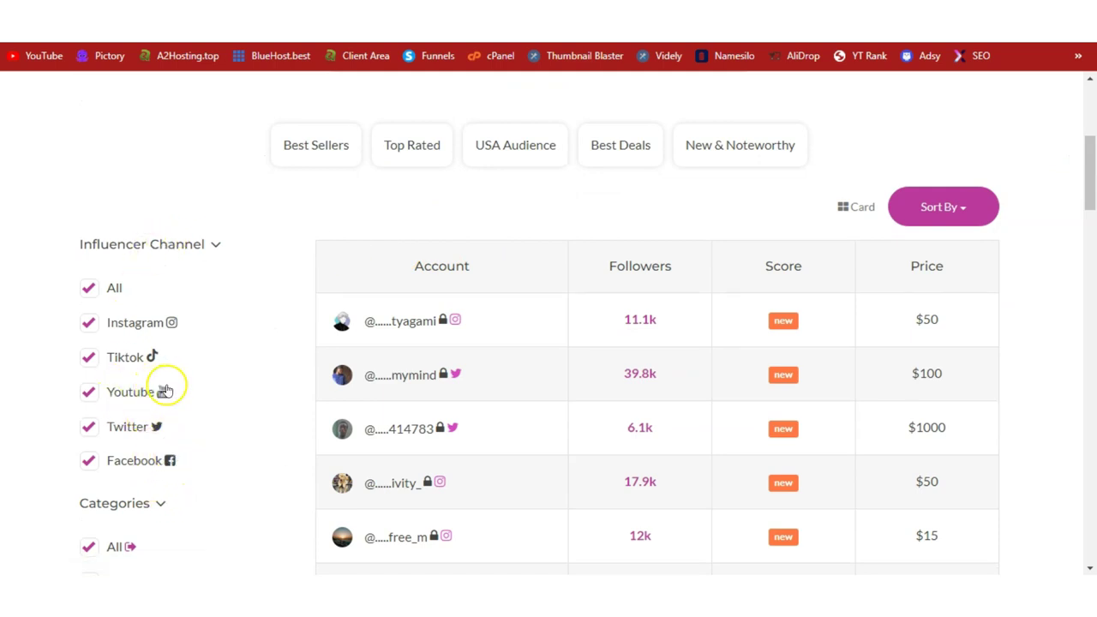
left_click_drag(1088, 171, 1088, 218)
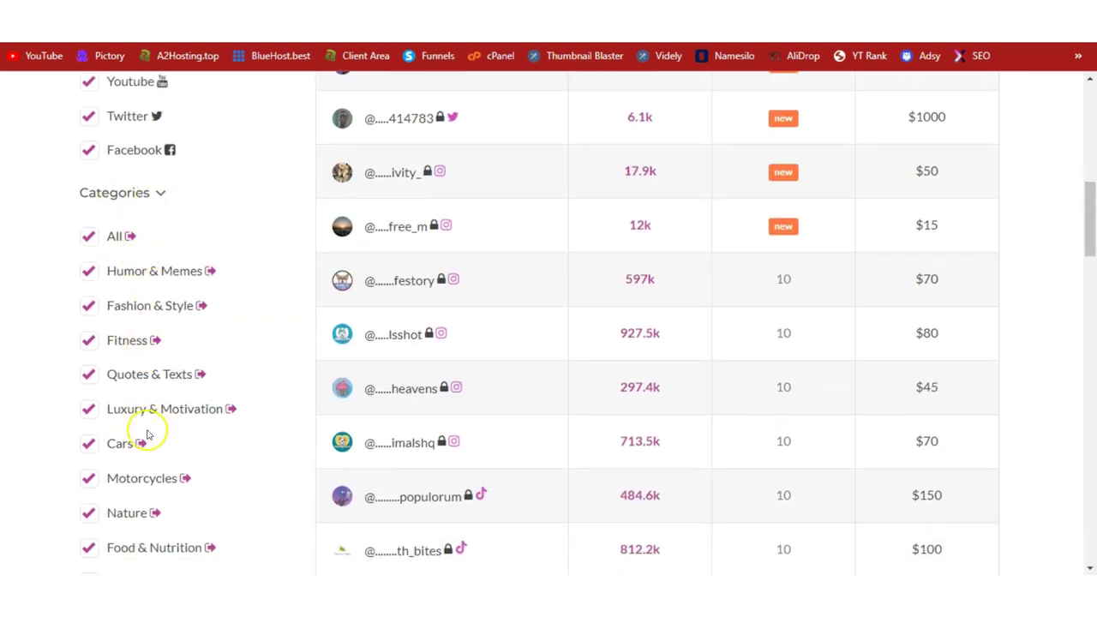
left_click_drag(1092, 201, 1094, 370)
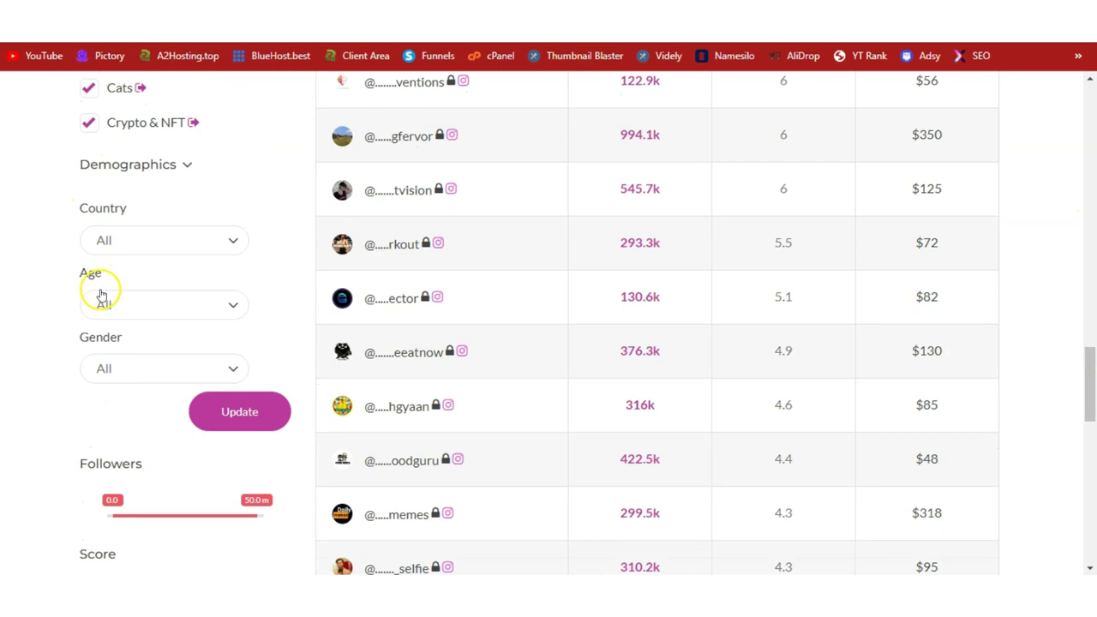
Step: Examine the followers, score and price columns in Shoutcart's influencer list
left_click_drag(1091, 377, 1092, 193)
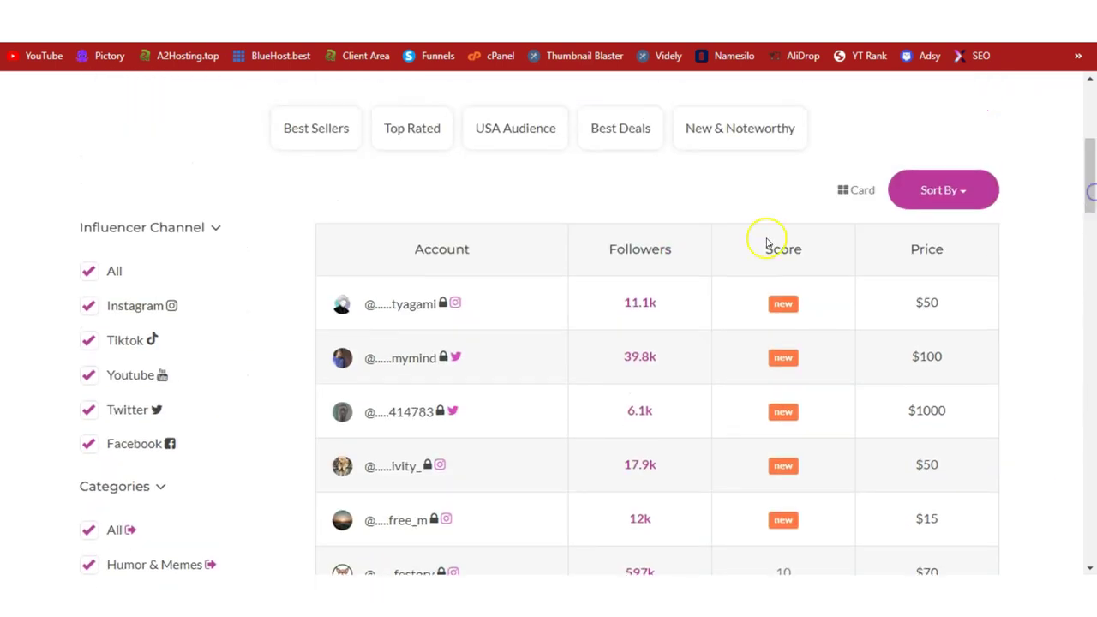
left_click_drag(1092, 187, 1092, 214)
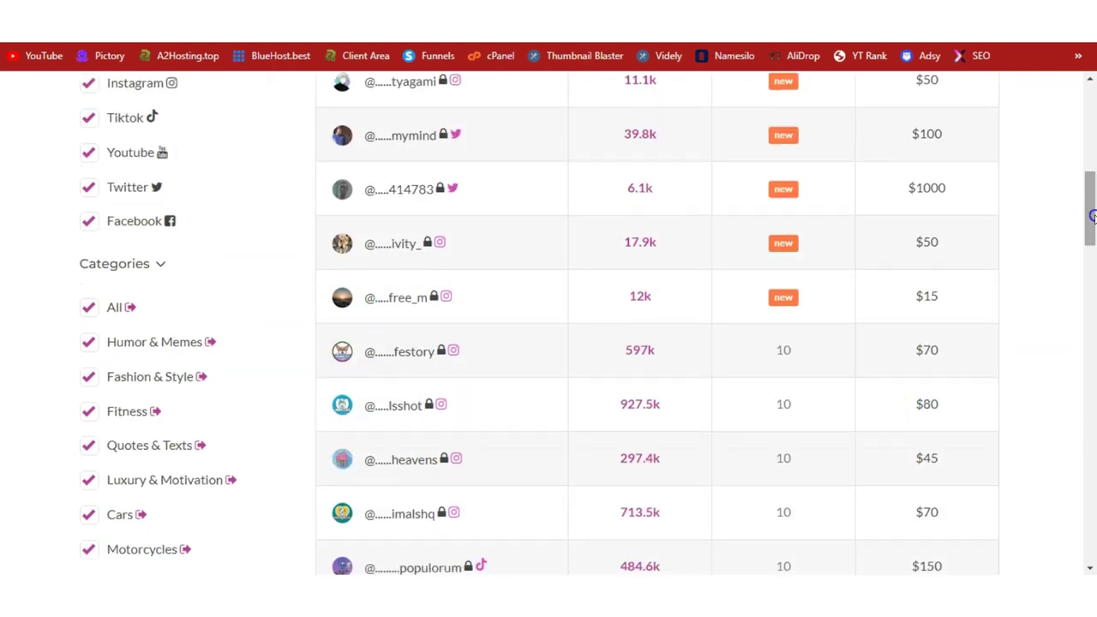
left_click_drag(1089, 176, 1091, 154)
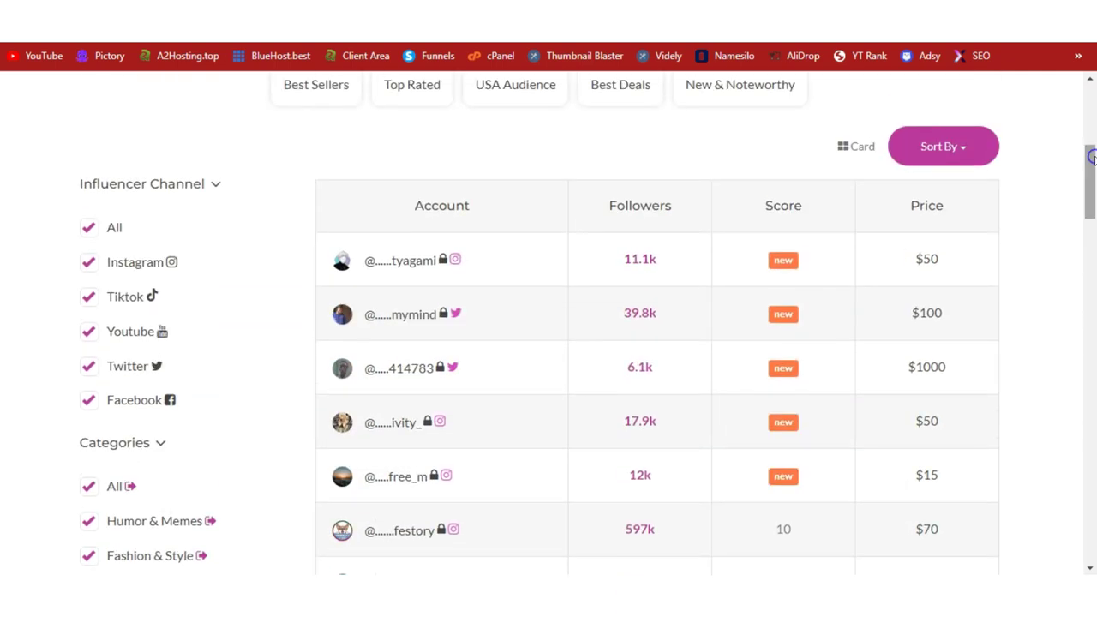
left_click_drag(1093, 198, 1093, 211)
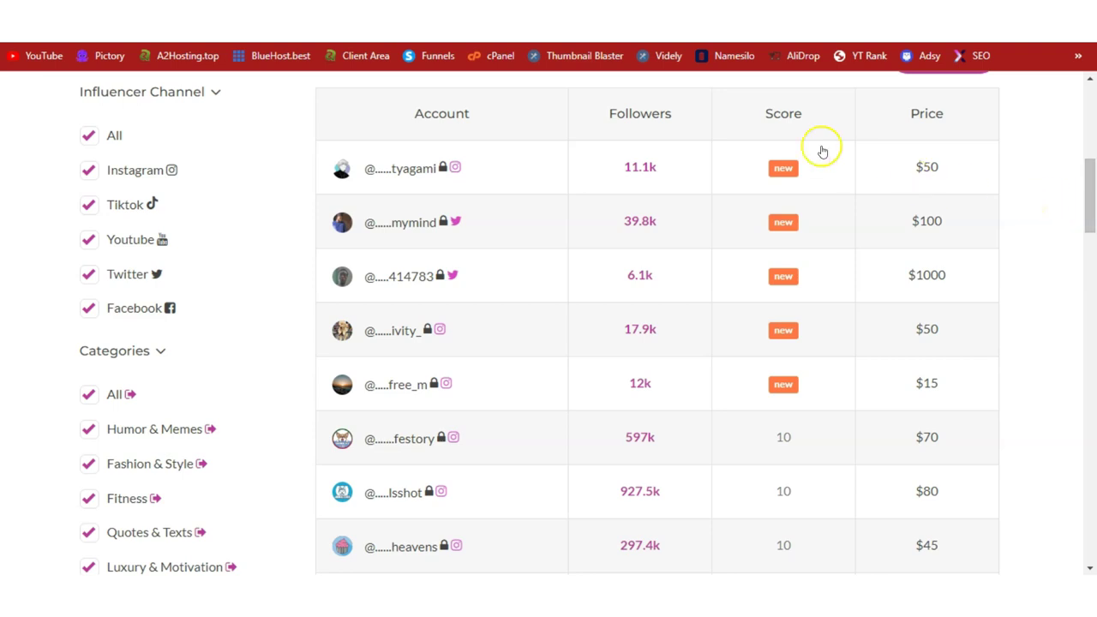
Step: Return to the Classic Panama Hat's store page and highlight its product title
left_click_drag(1090, 193, 1078, 123)
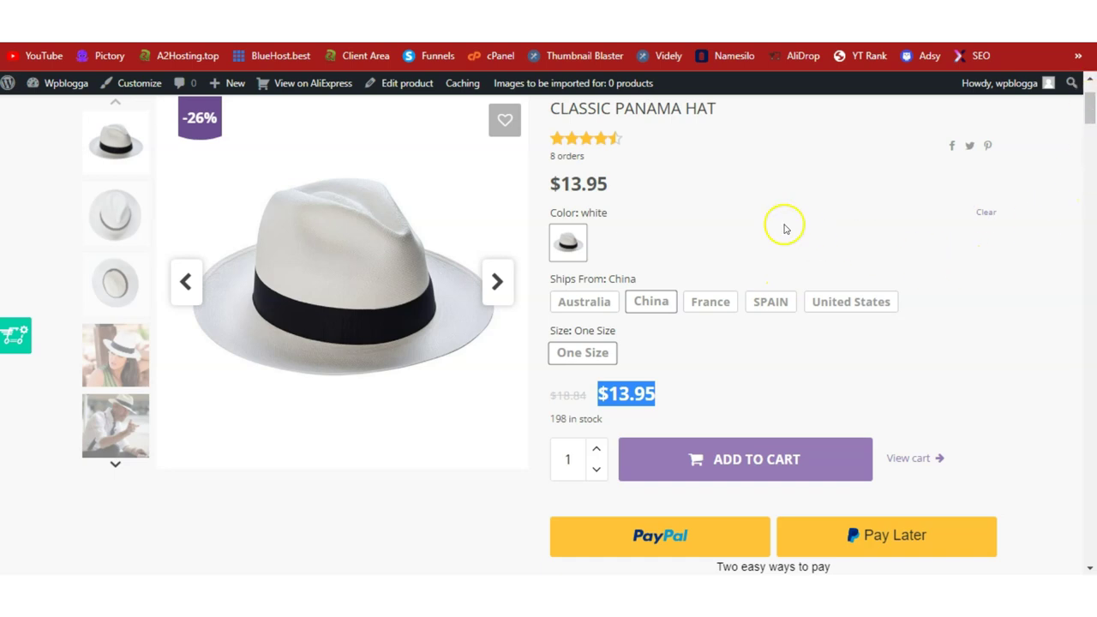
left_click_drag(1087, 106, 1090, 88)
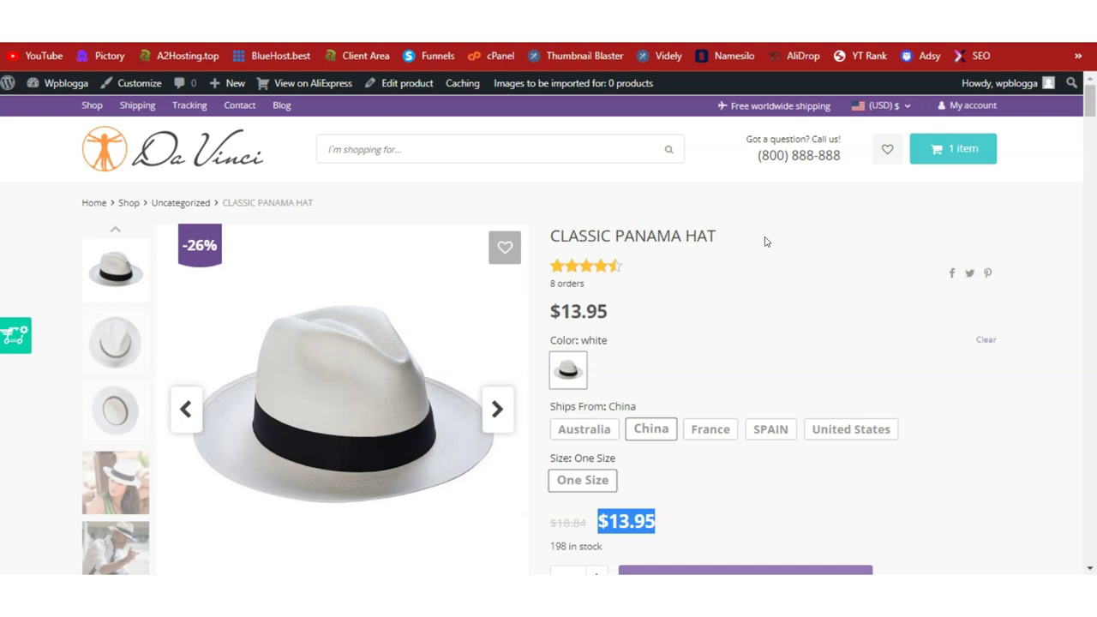
triple_click(644, 240)
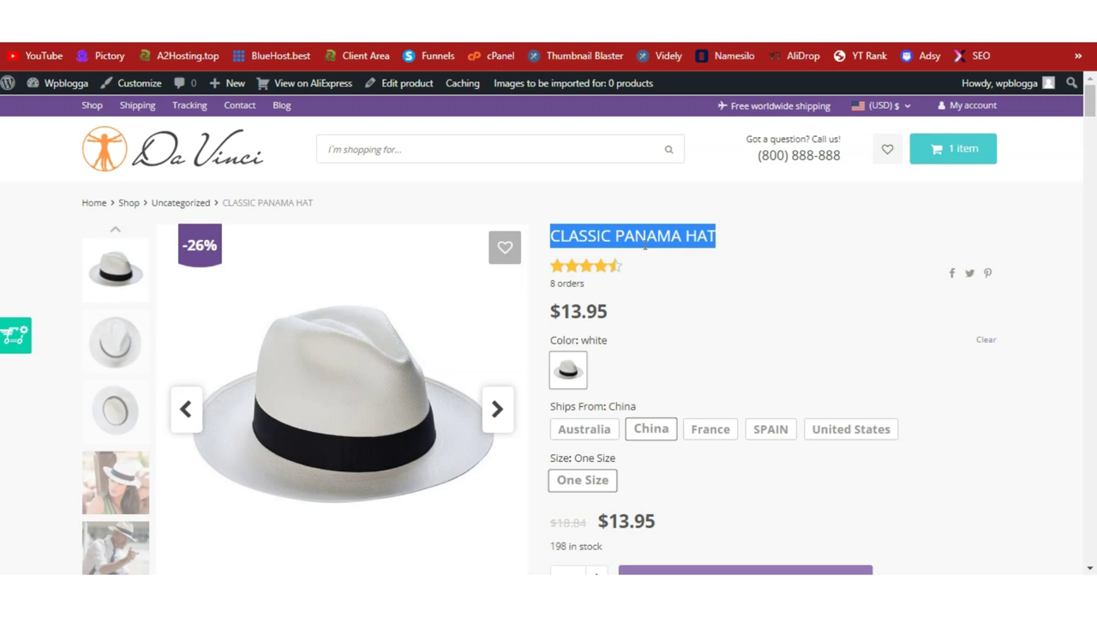
Step: Switch to the Adsy site and highlight the words "Guest Posting" in its headline
key("ctrl+Tab")
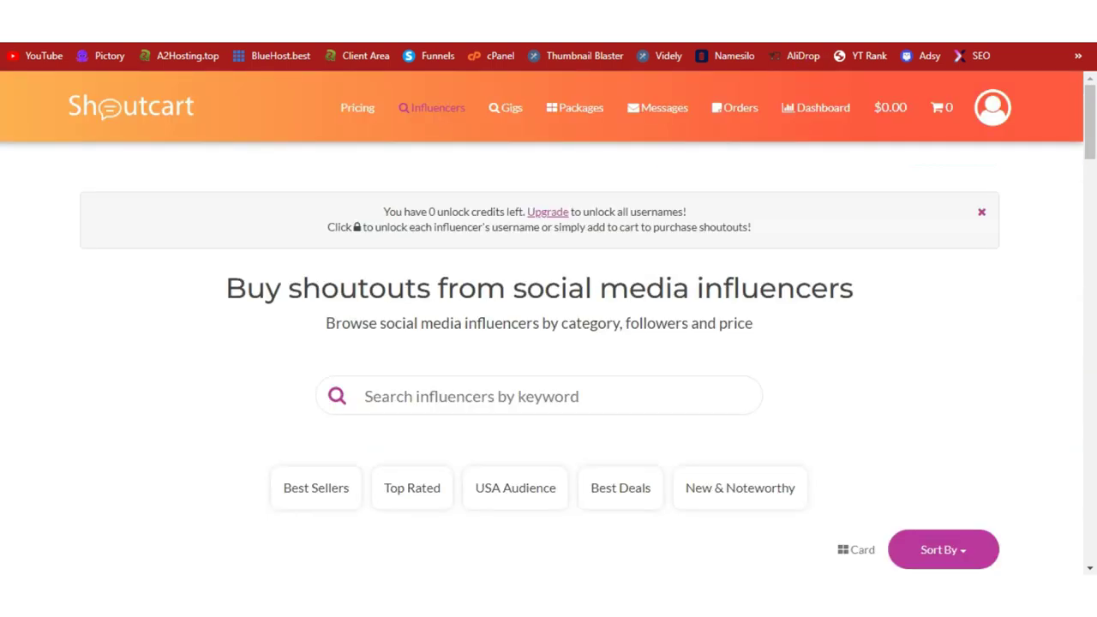
key("ctrl+Tab")
left_click(402, 208)
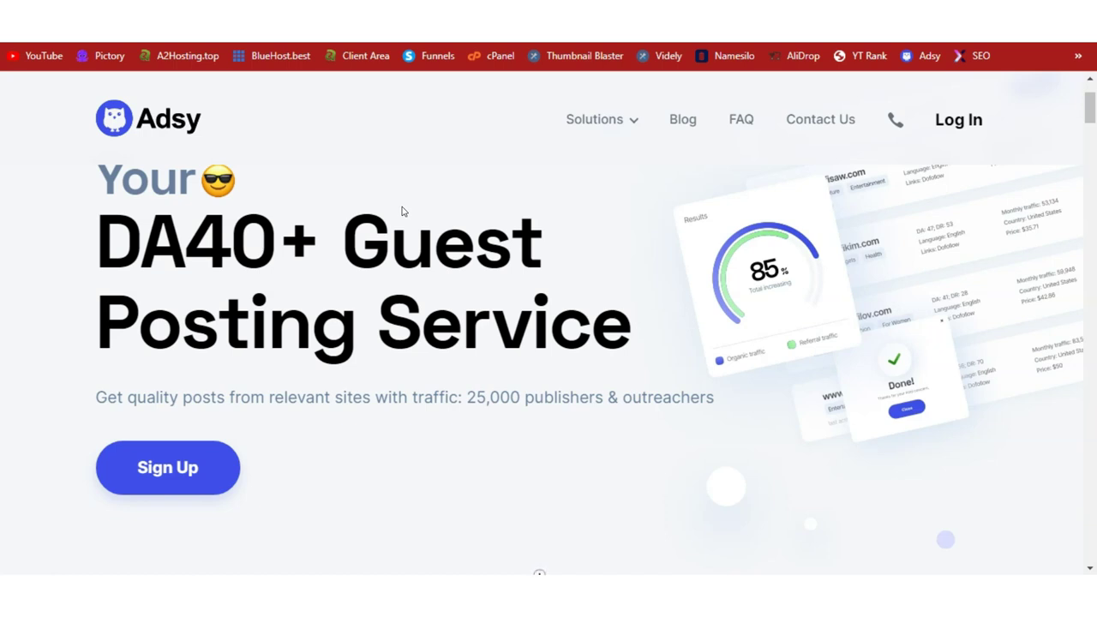
left_click_drag(347, 221, 355, 353)
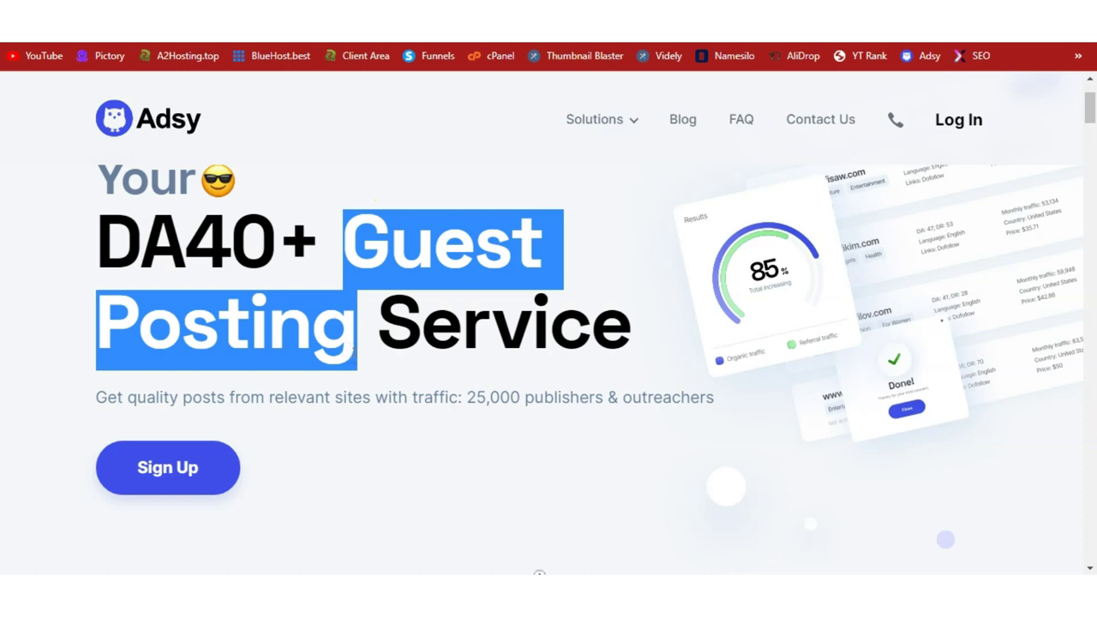
left_click(507, 306)
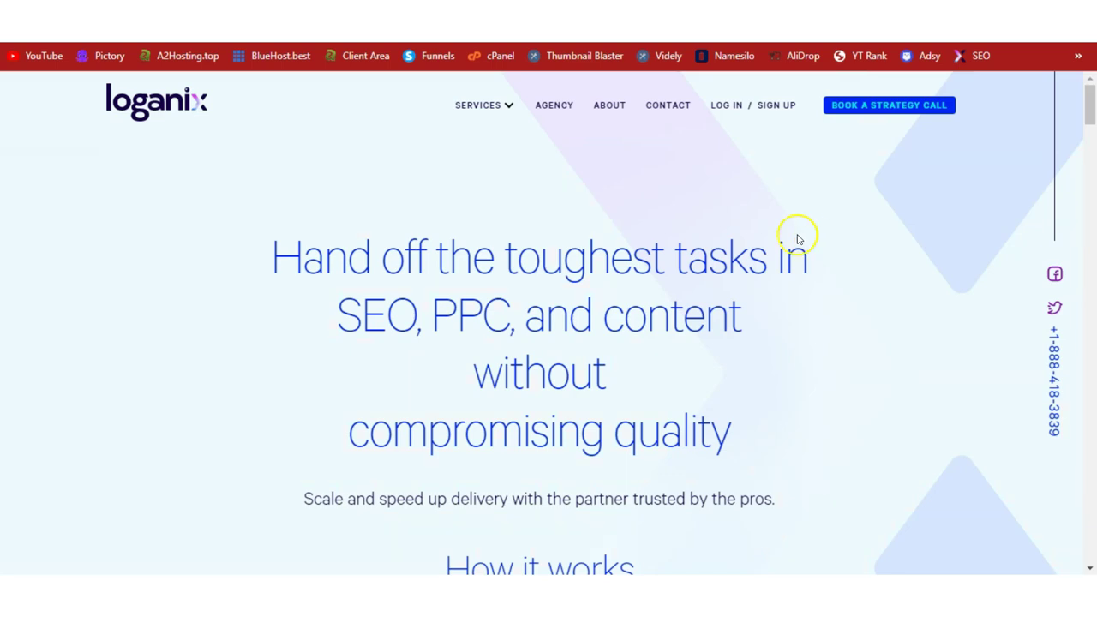
Step: Go to the NameSilo site and bring up the previous entries of its domain name search field
mouse_move(495, 122)
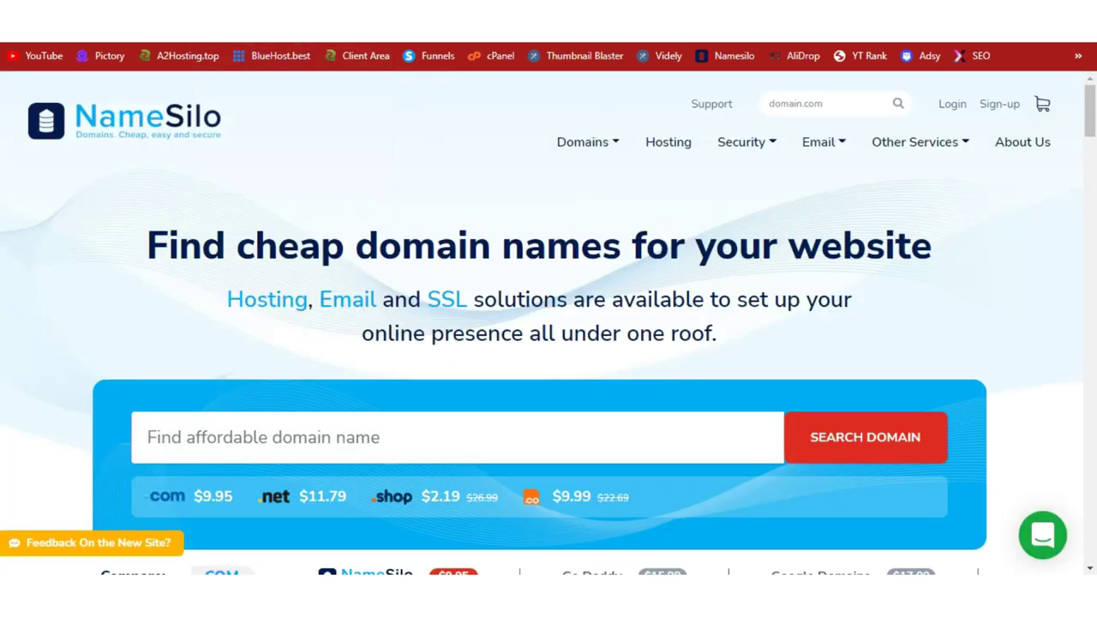
left_click(472, 424)
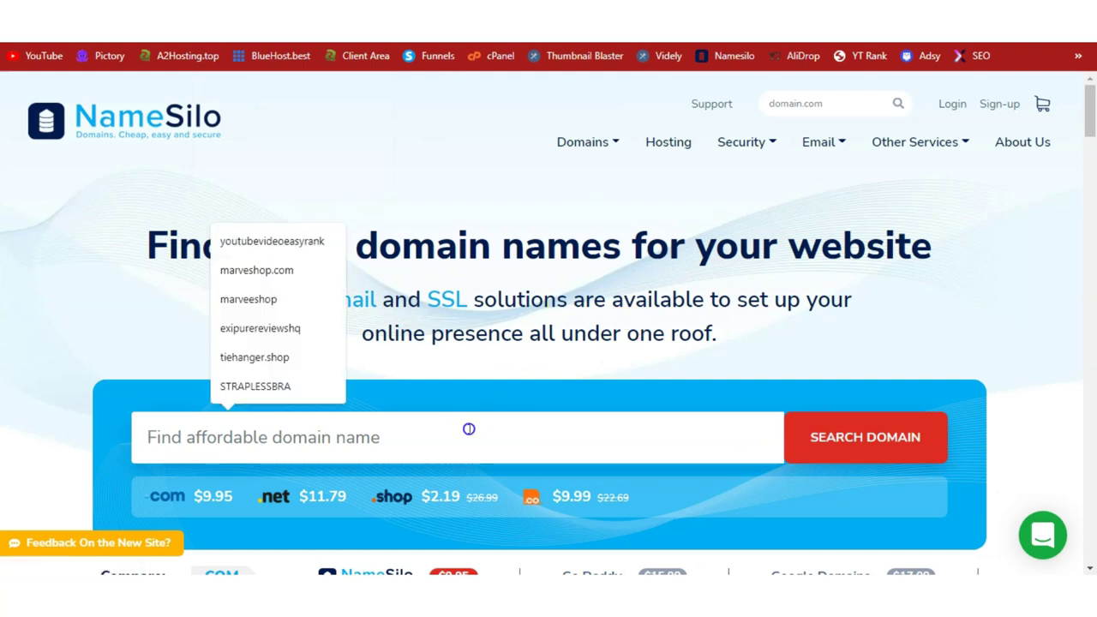
left_click(467, 213)
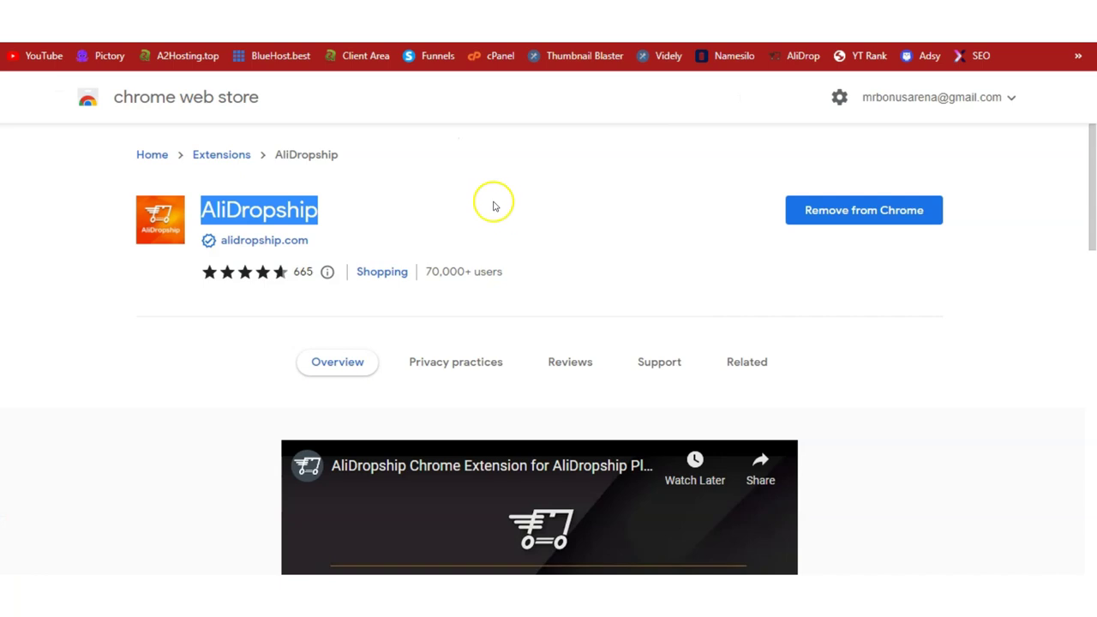
Step: Look at the AliDropship extension's Chrome Web Store page and return to the hat's store page
left_click(490, 199)
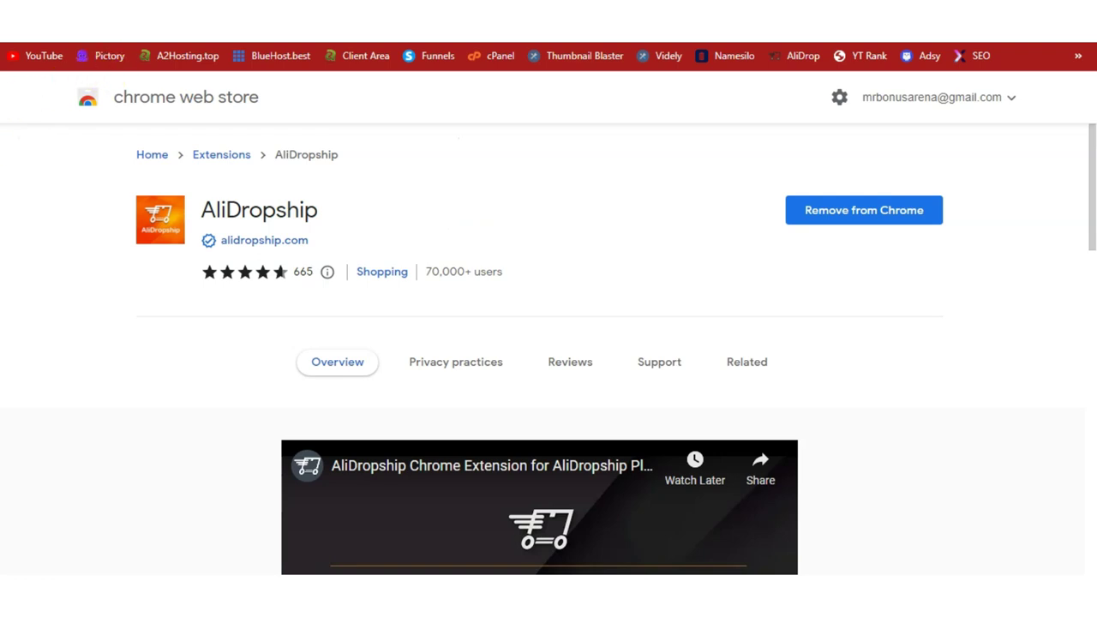
left_click(543, 41)
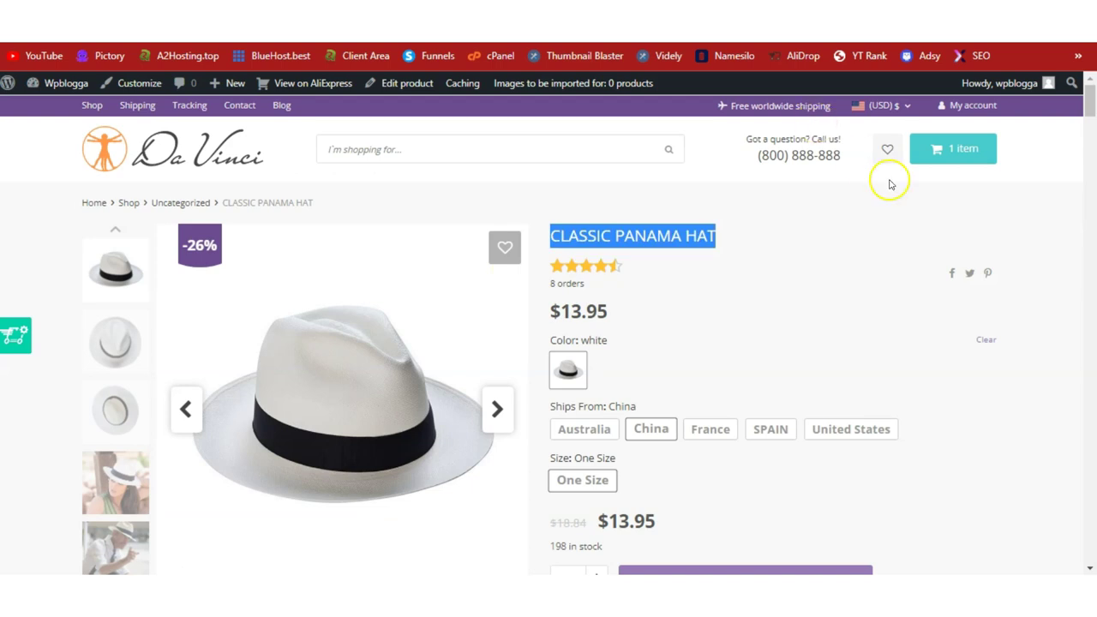
left_click_drag(1088, 92, 1092, 62)
Step: Revisit the Shoutcart influencer page, the Adsy guest posting page and the Loganix home page
left_click(782, 56)
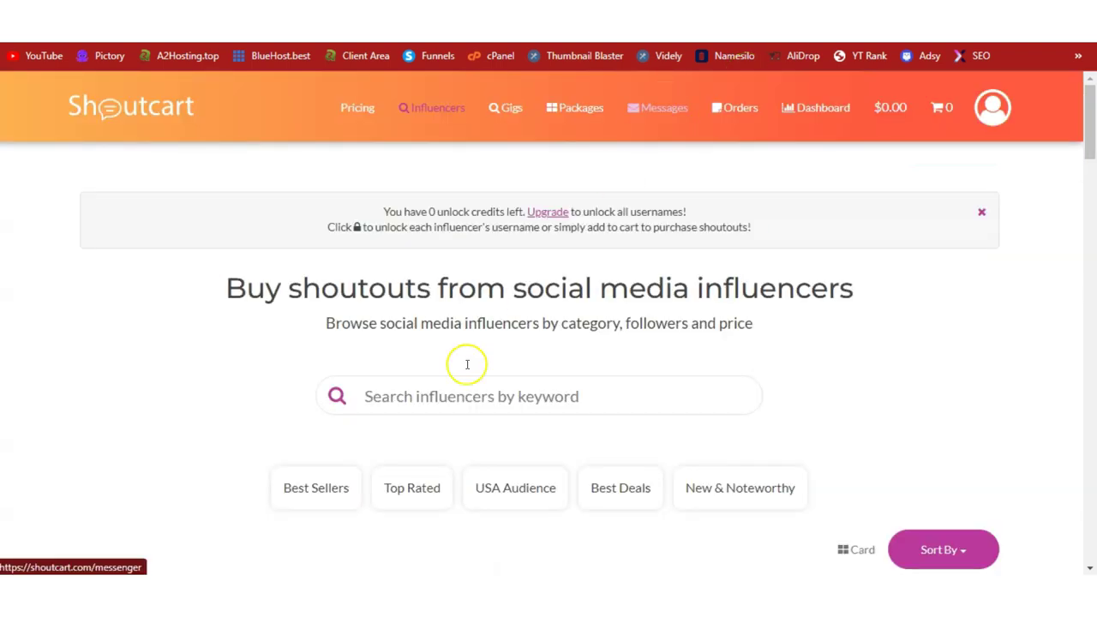
triple_click(474, 291)
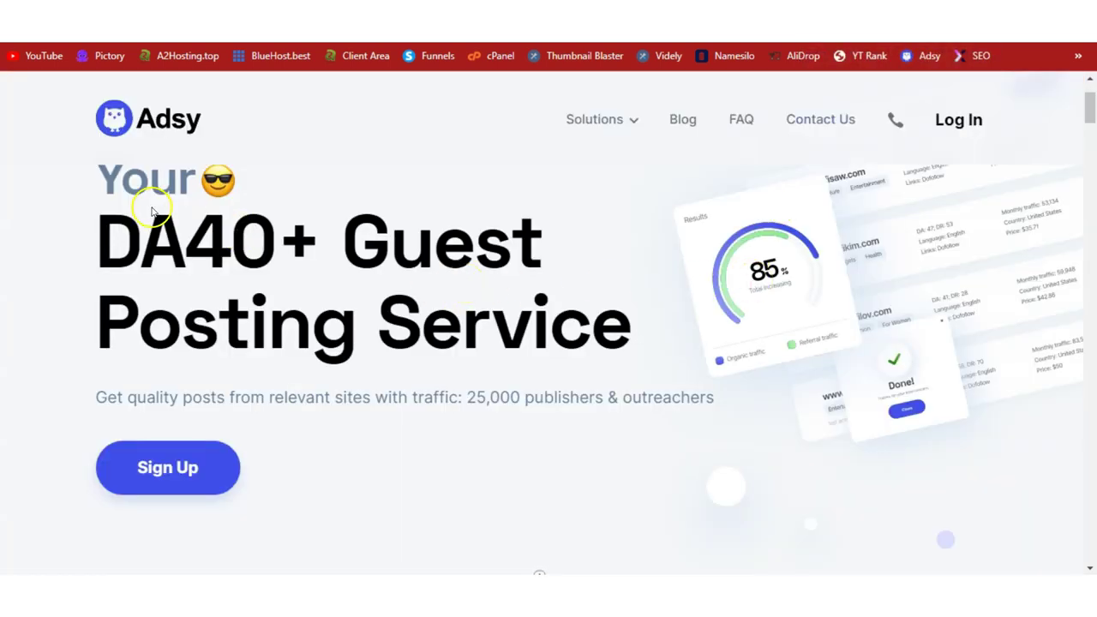
left_click(801, 56)
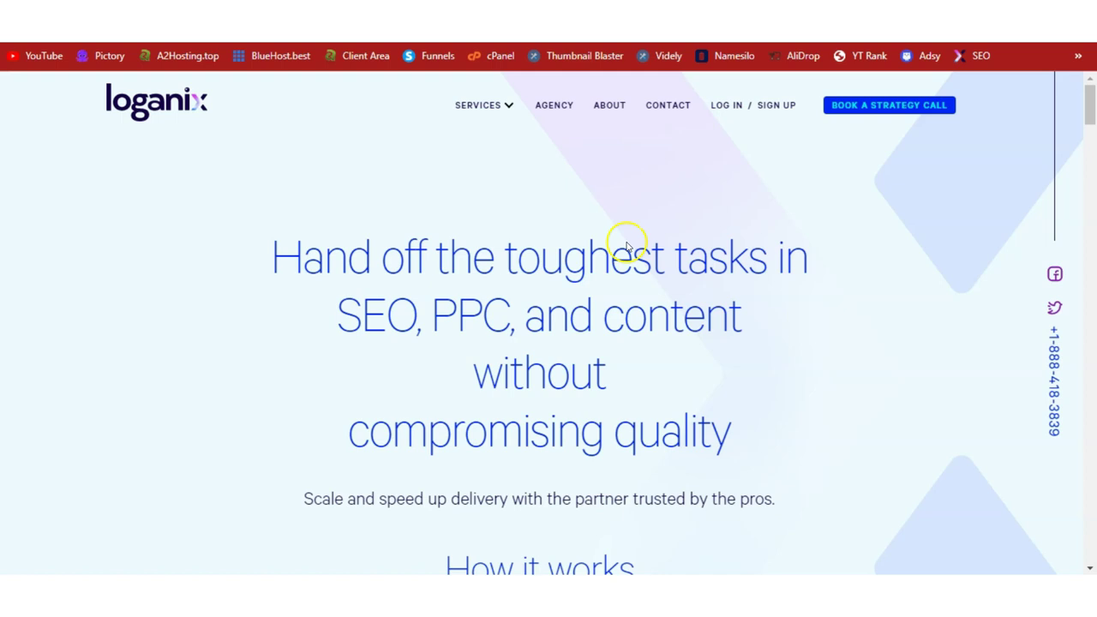